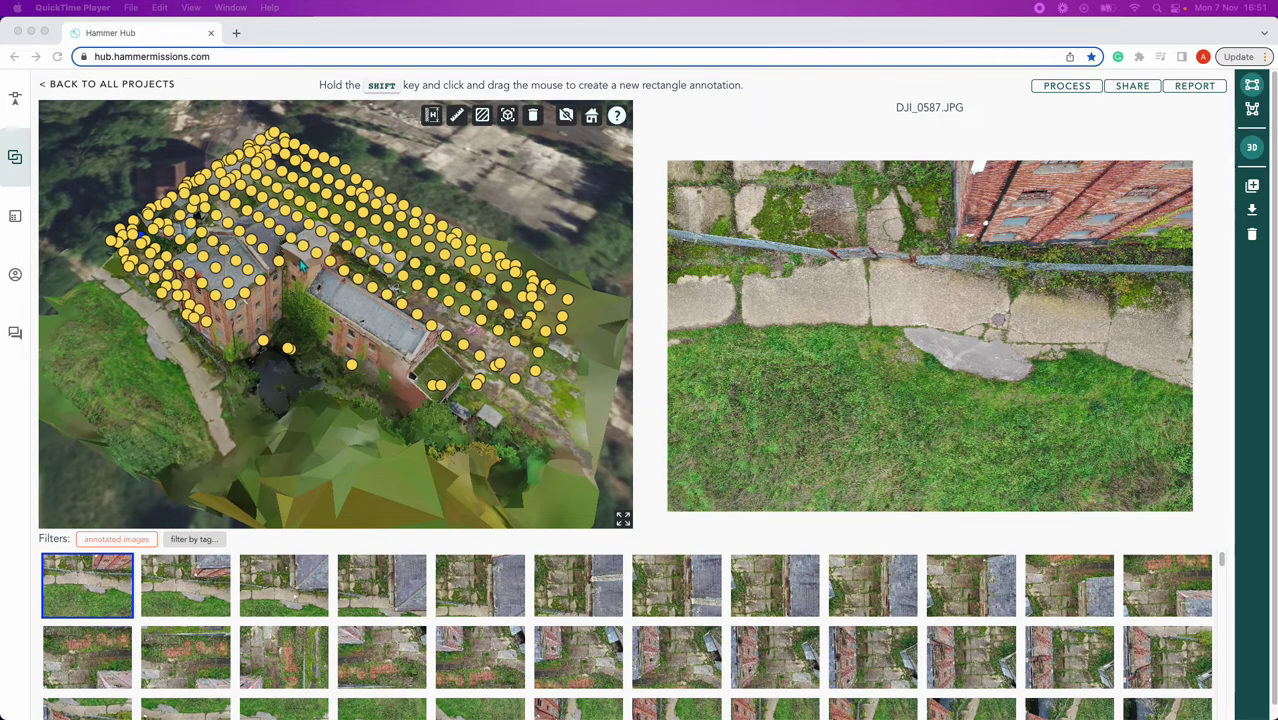
# Hide the camera position markers over the 3D model of the mill site.
pyautogui.click(329, 286)
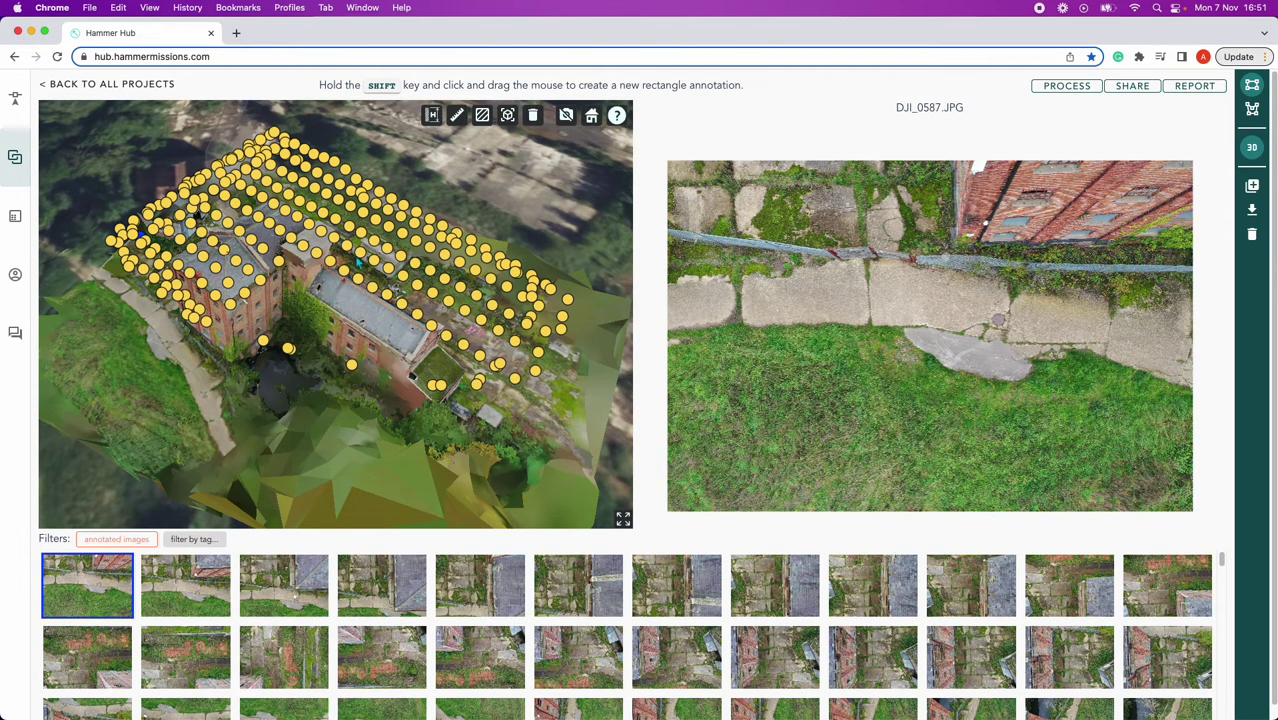
pyautogui.moveTo(345, 279)
pyautogui.mouseDown()
pyautogui.moveTo(320, 290)
pyautogui.moveTo(353, 289)
pyautogui.mouseUp()
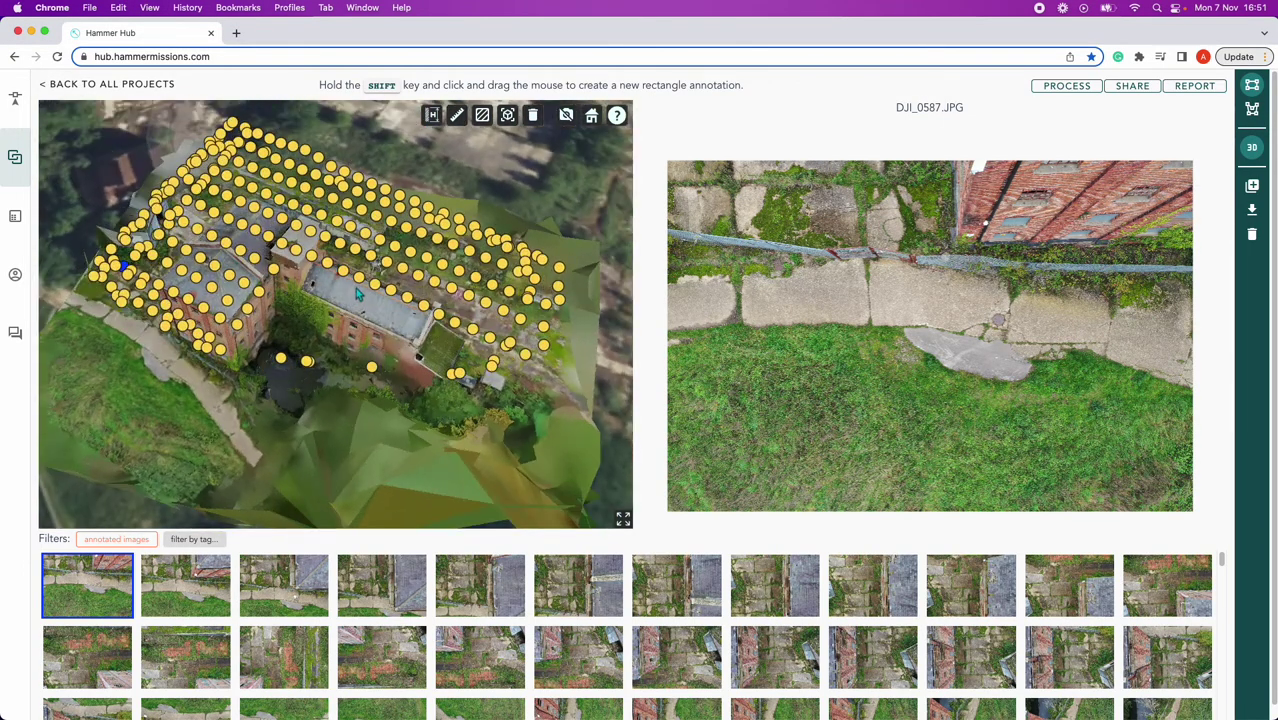
pyautogui.moveTo(304, 285); pyautogui.dragTo(309, 320, button='right')
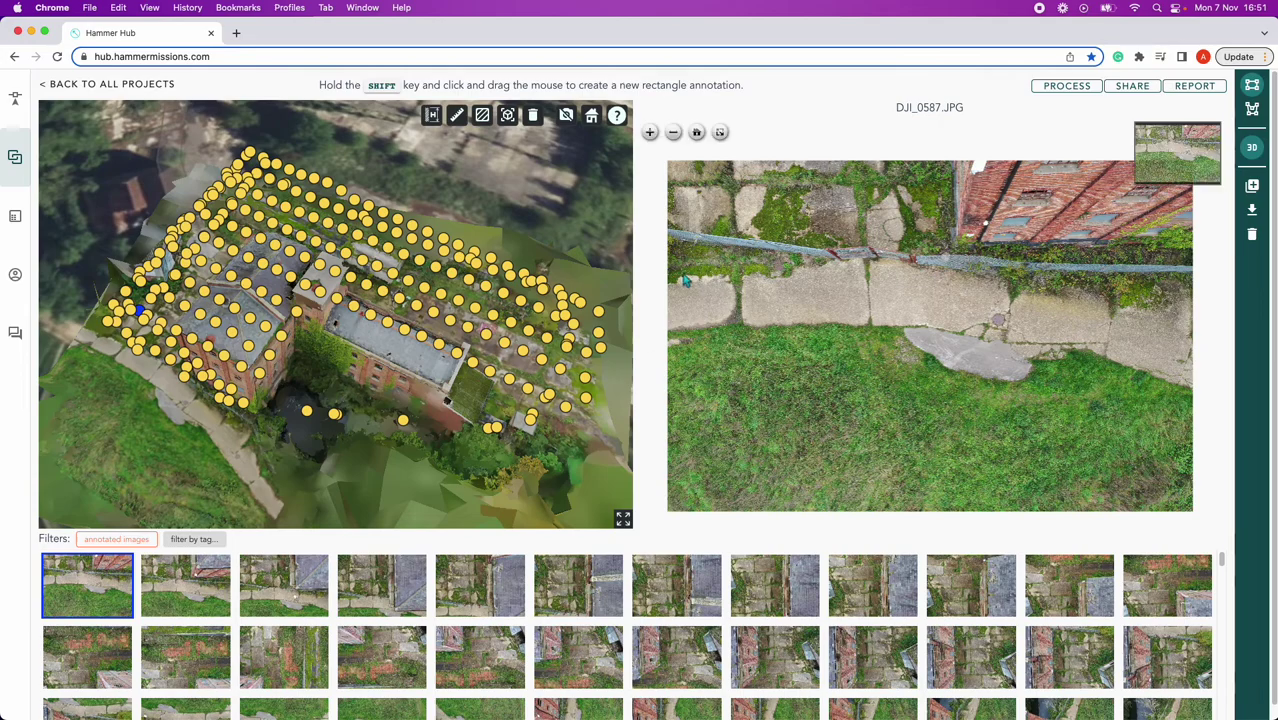
pyautogui.click(567, 118)
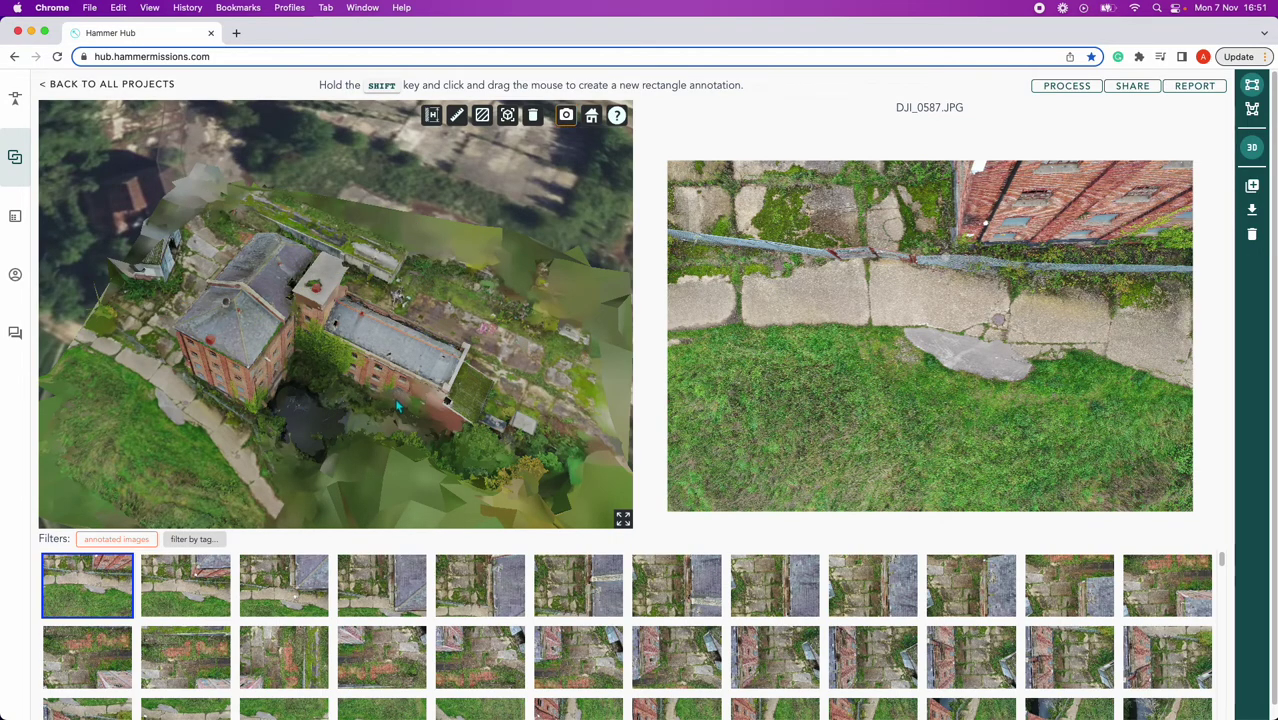
# Measure the height of the tall building's front brick wall, from the eaves down to its base.
pyautogui.moveTo(377, 396); pyautogui.dragTo(344, 374)
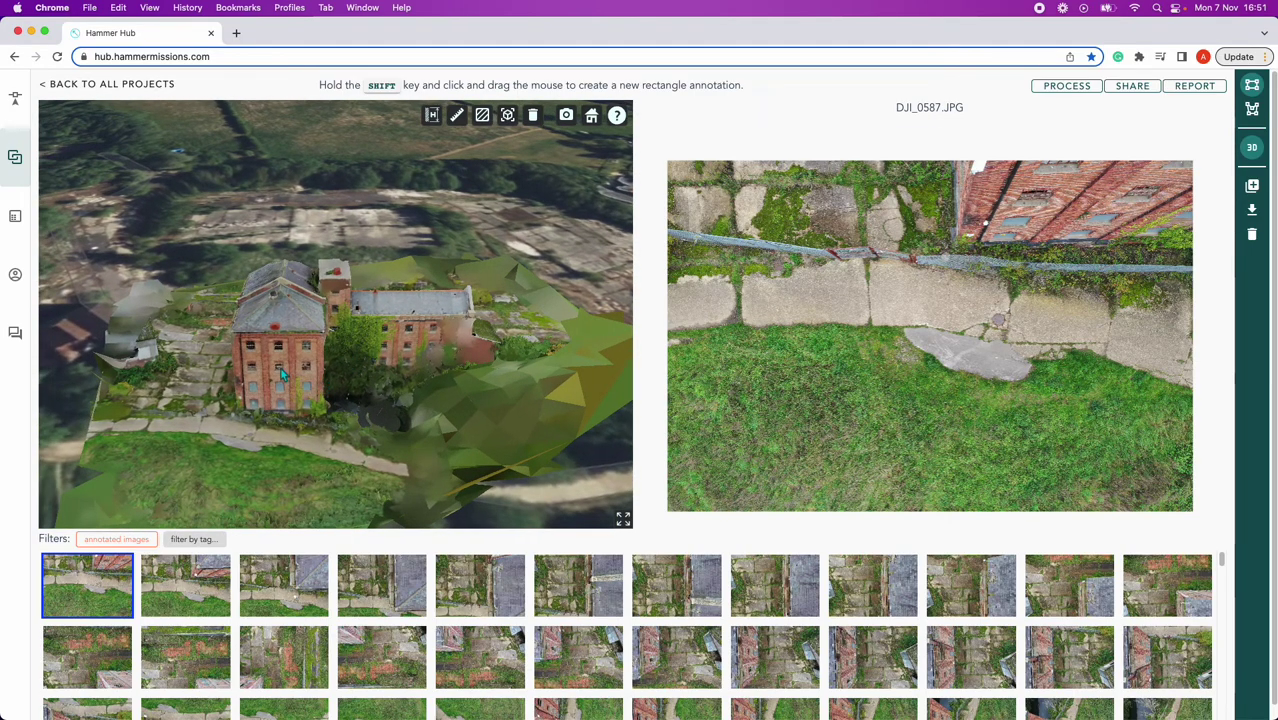
pyautogui.scroll(3, 283, 367)
pyautogui.scroll(4, 289, 367)
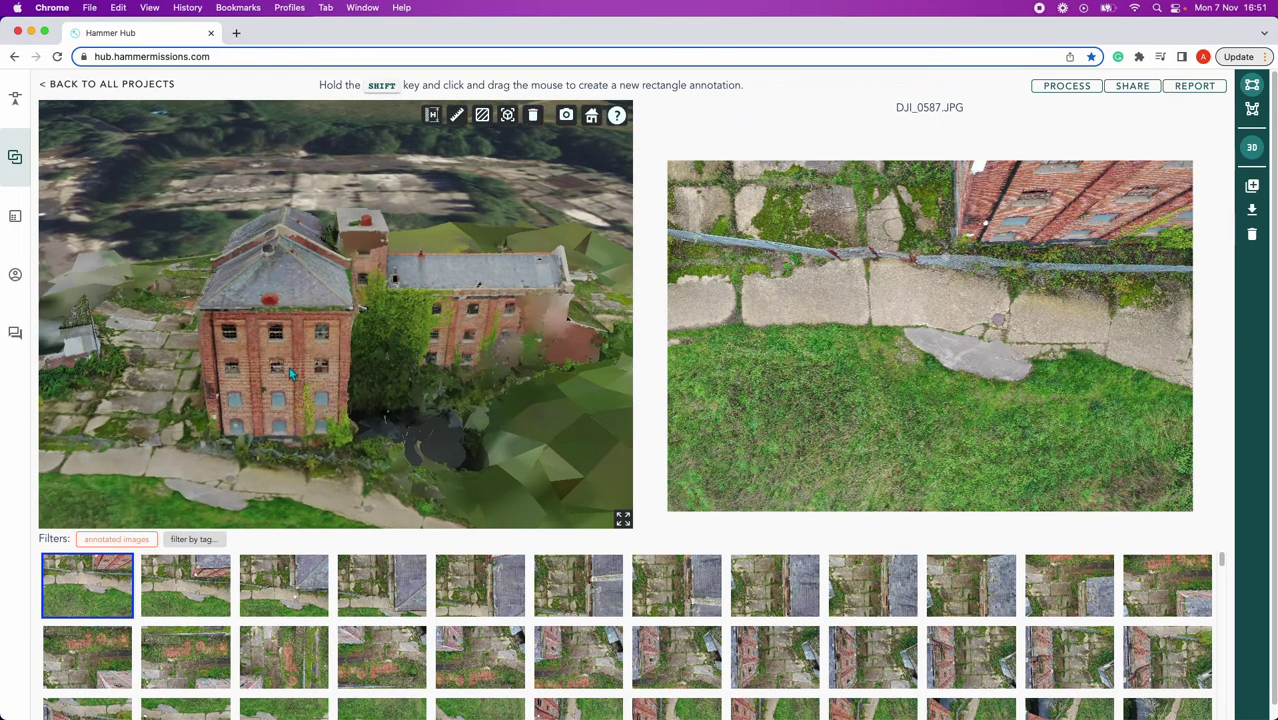
pyautogui.moveTo(290, 366); pyautogui.dragTo(305, 360, button='right')
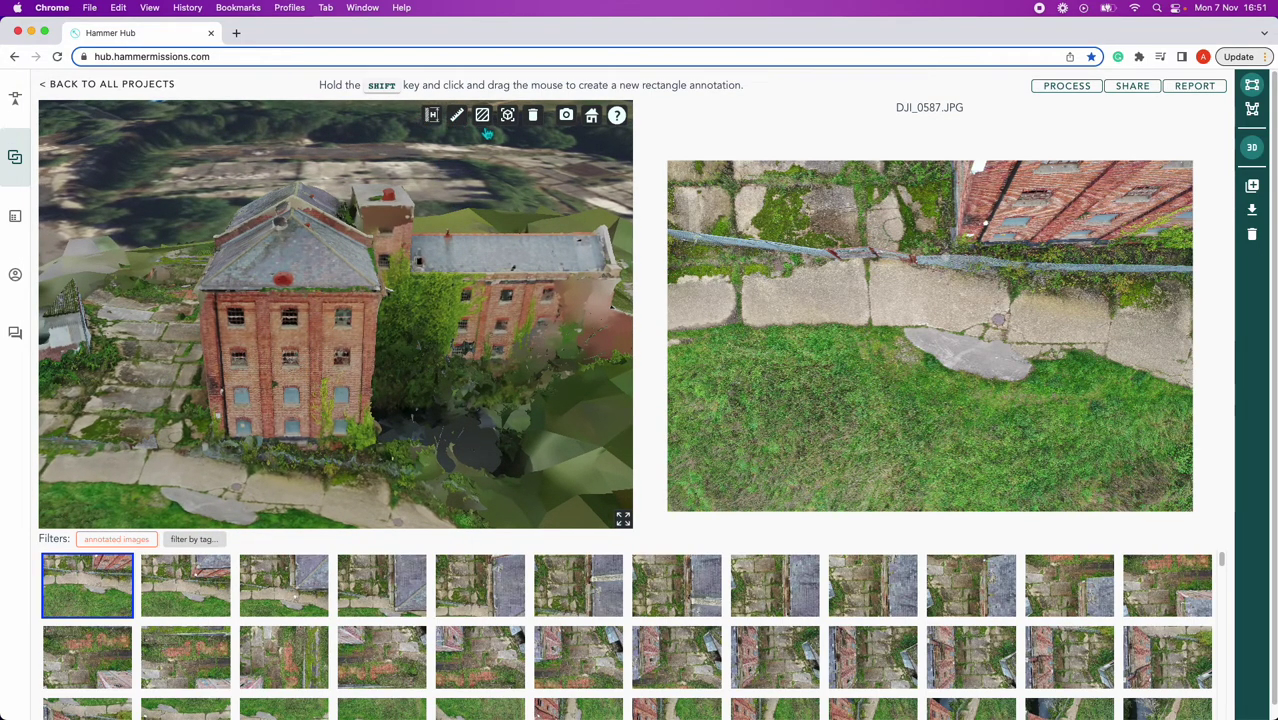
pyautogui.click(432, 116)
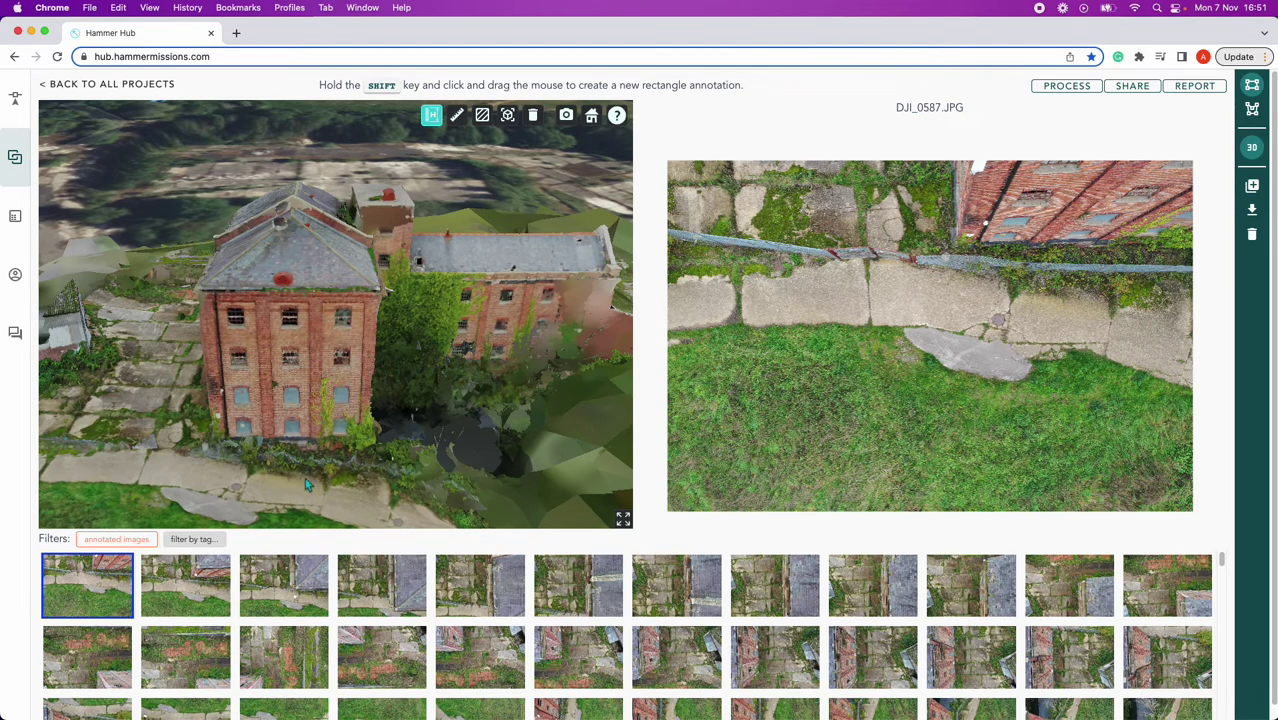
pyautogui.click(314, 294)
pyautogui.click(312, 445)
pyautogui.click(398, 115)
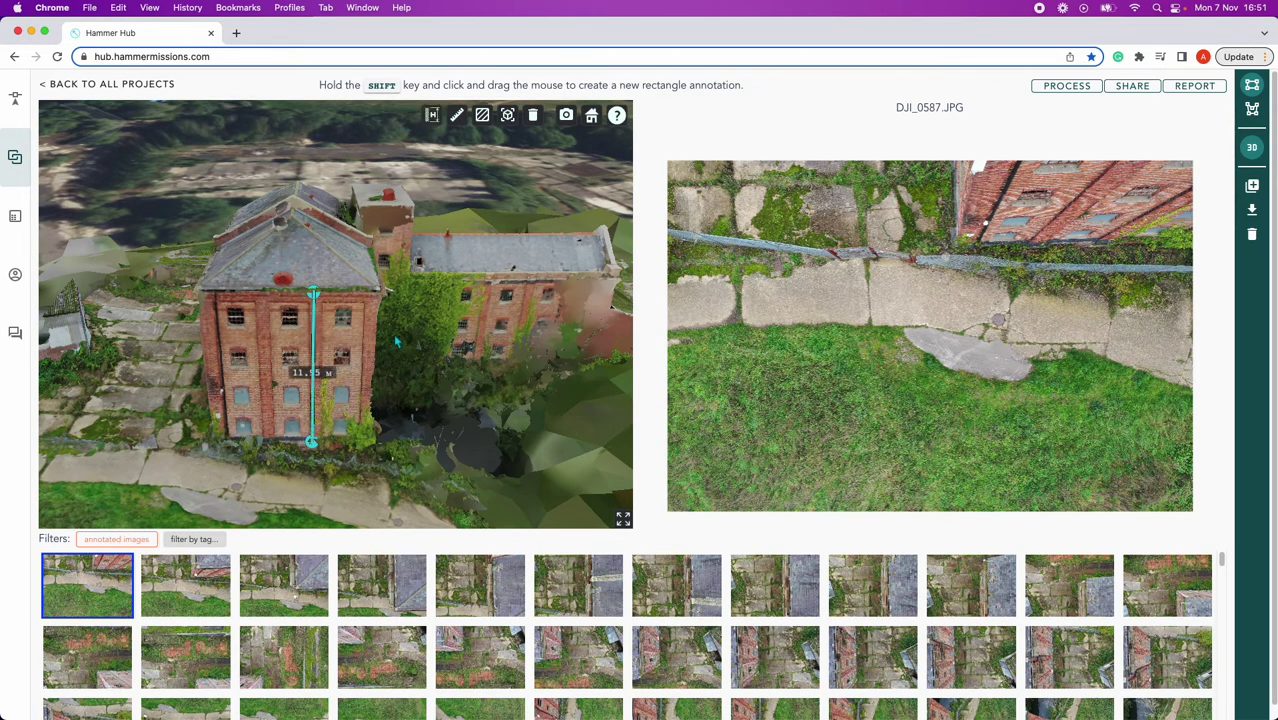
# Show the 3D model in full screen.
pyautogui.moveTo(375, 445)
pyautogui.mouseDown()
pyautogui.moveTo(412, 433)
pyautogui.moveTo(357, 439)
pyautogui.mouseUp()
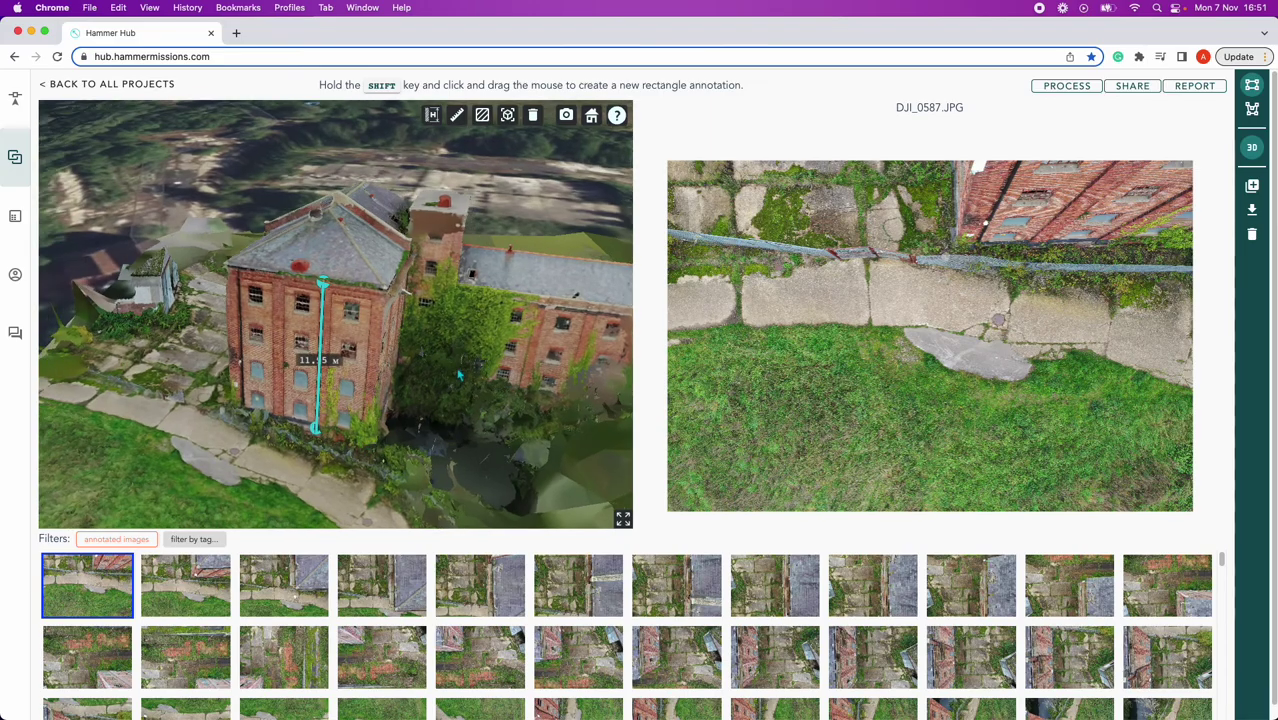
pyautogui.moveTo(459, 375)
pyautogui.mouseDown()
pyautogui.moveTo(446, 360)
pyautogui.moveTo(403, 397)
pyautogui.moveTo(442, 404)
pyautogui.moveTo(451, 392)
pyautogui.mouseUp()
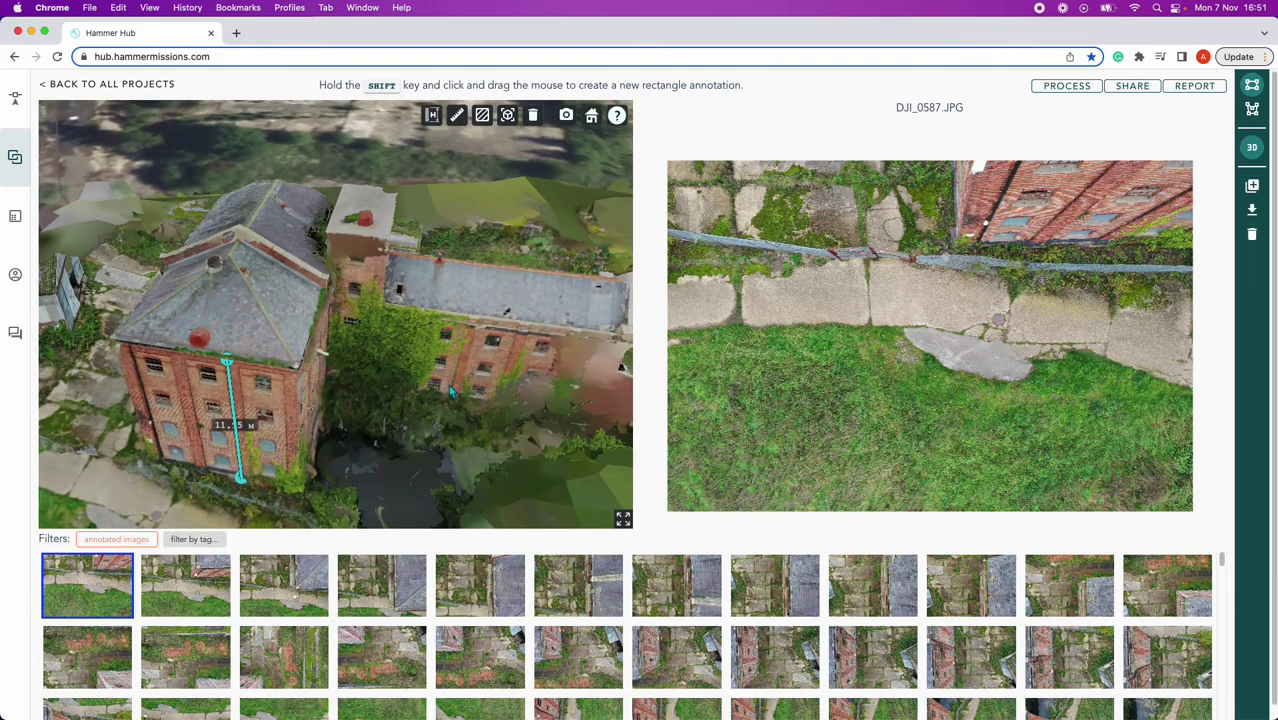
pyautogui.click(623, 518)
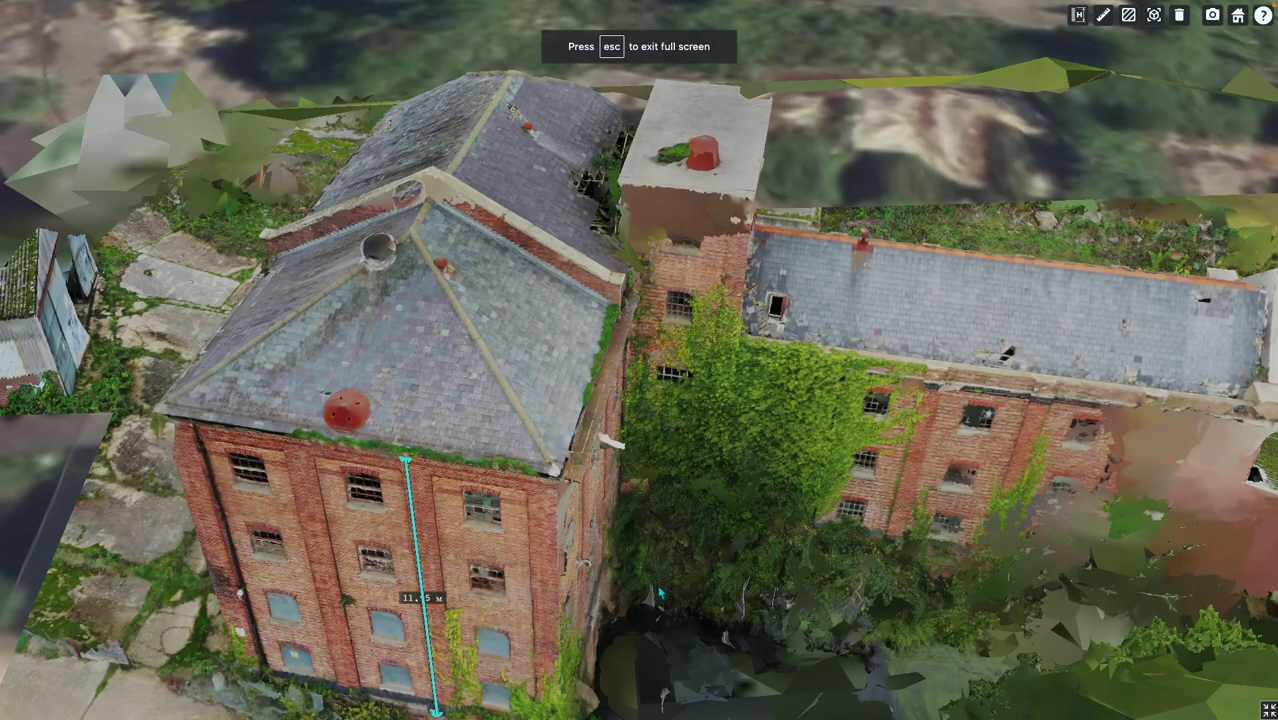
# Measure the length of the long wing's roof ridge, from the flat-roofed tower to the far gable.
pyautogui.moveTo(660, 593); pyautogui.dragTo(578, 550)
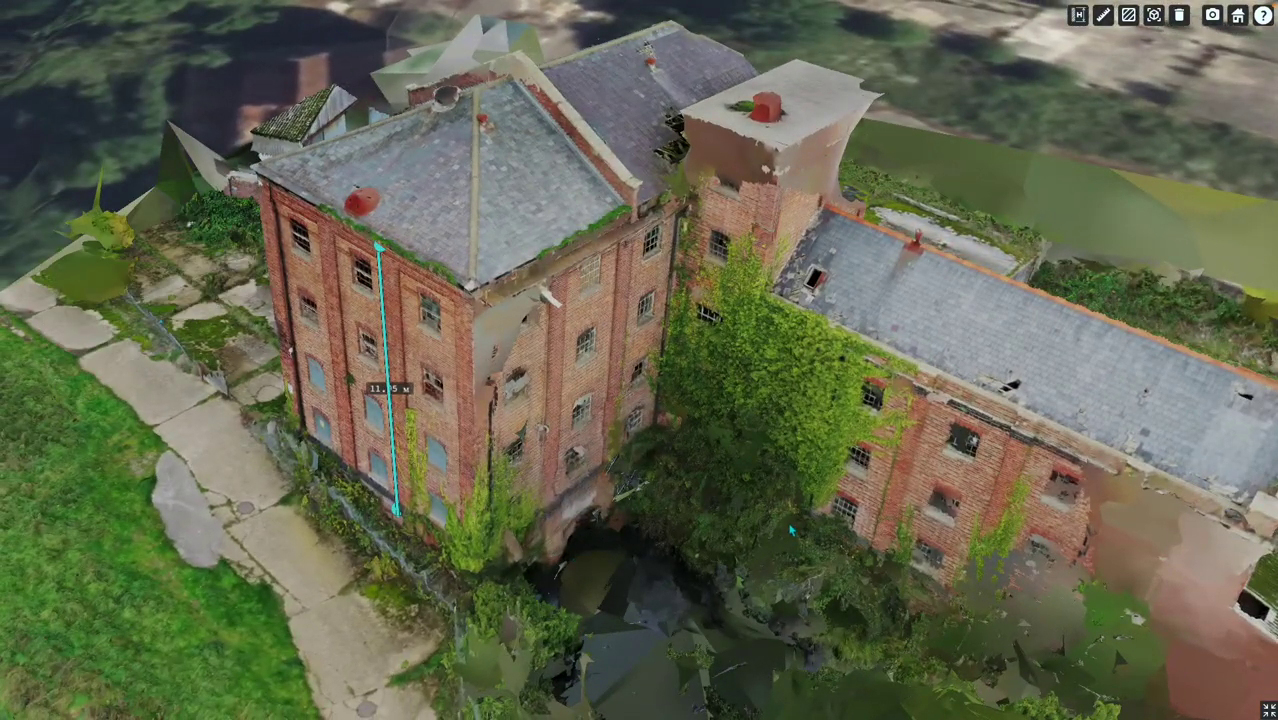
pyautogui.moveTo(790, 530); pyautogui.dragTo(670, 528)
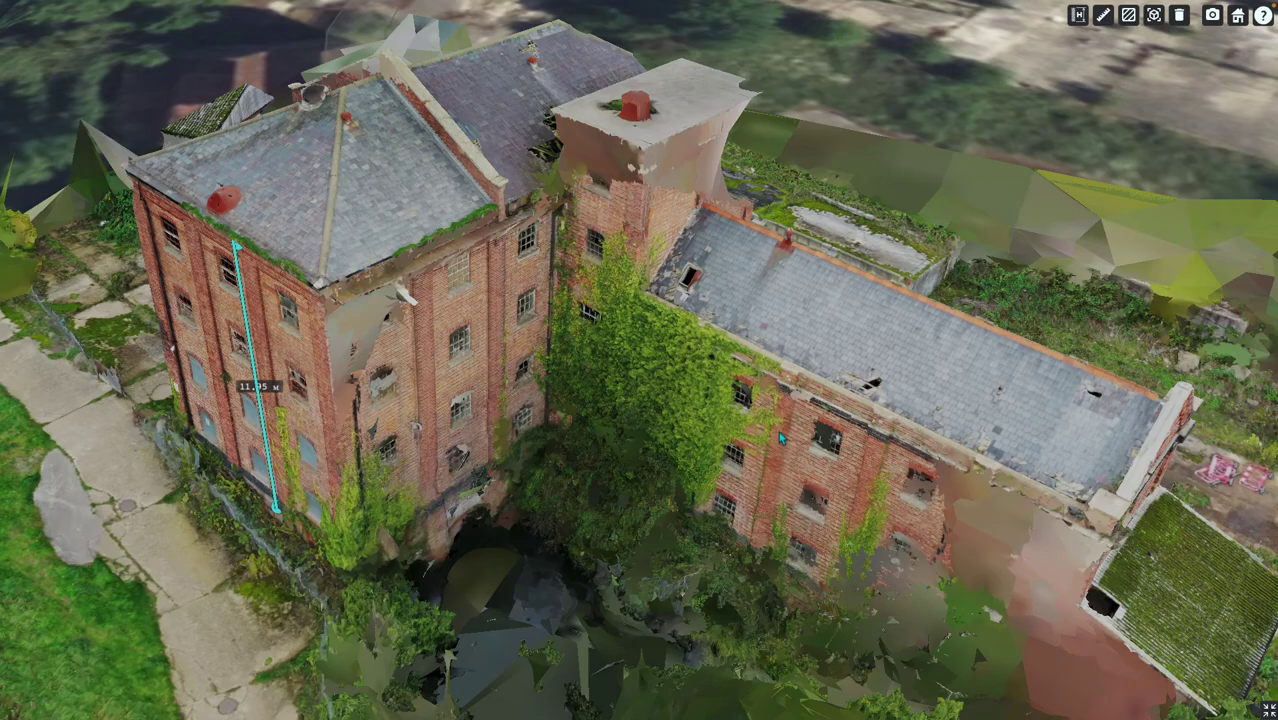
pyautogui.moveTo(778, 422); pyautogui.dragTo(765, 485)
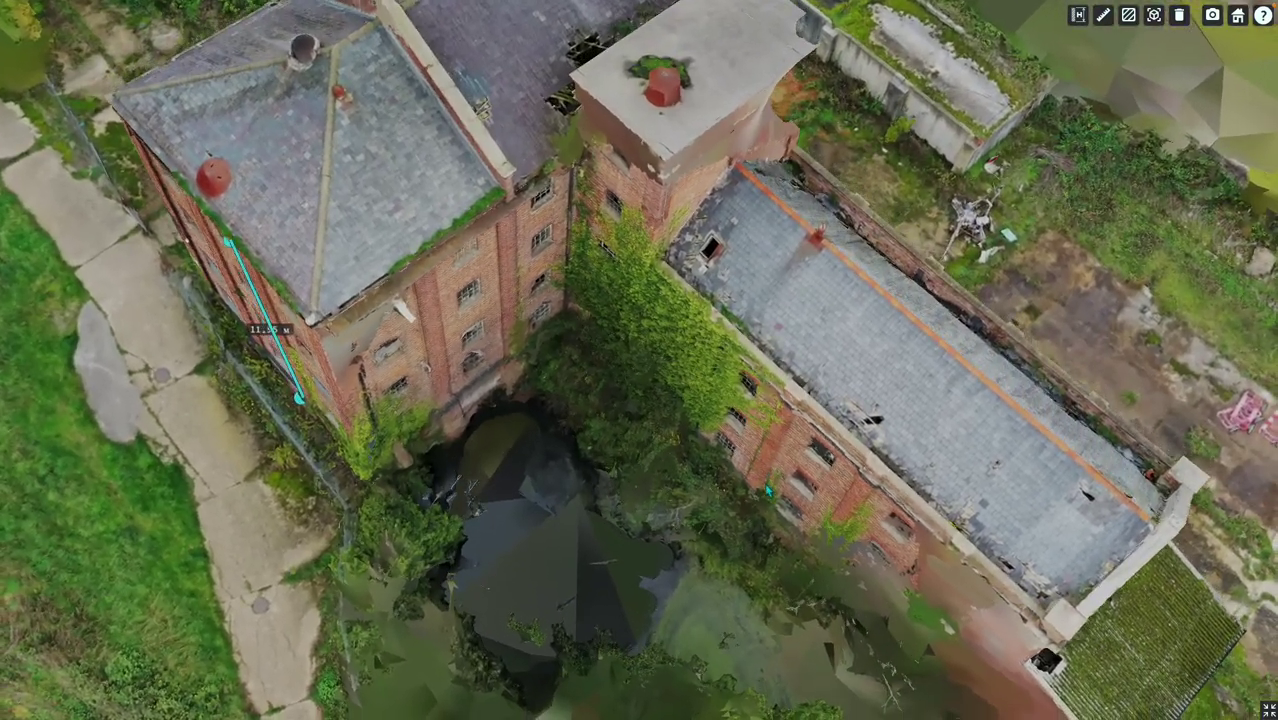
pyautogui.click(1106, 22)
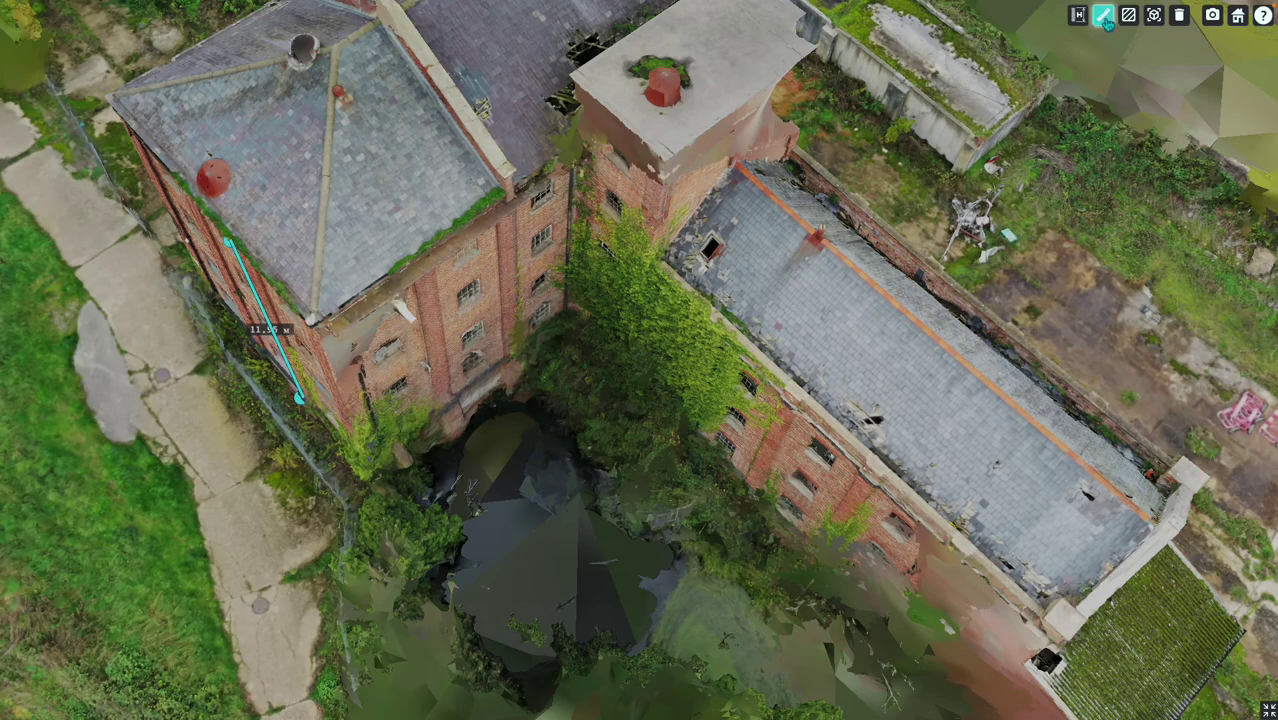
pyautogui.click(738, 168)
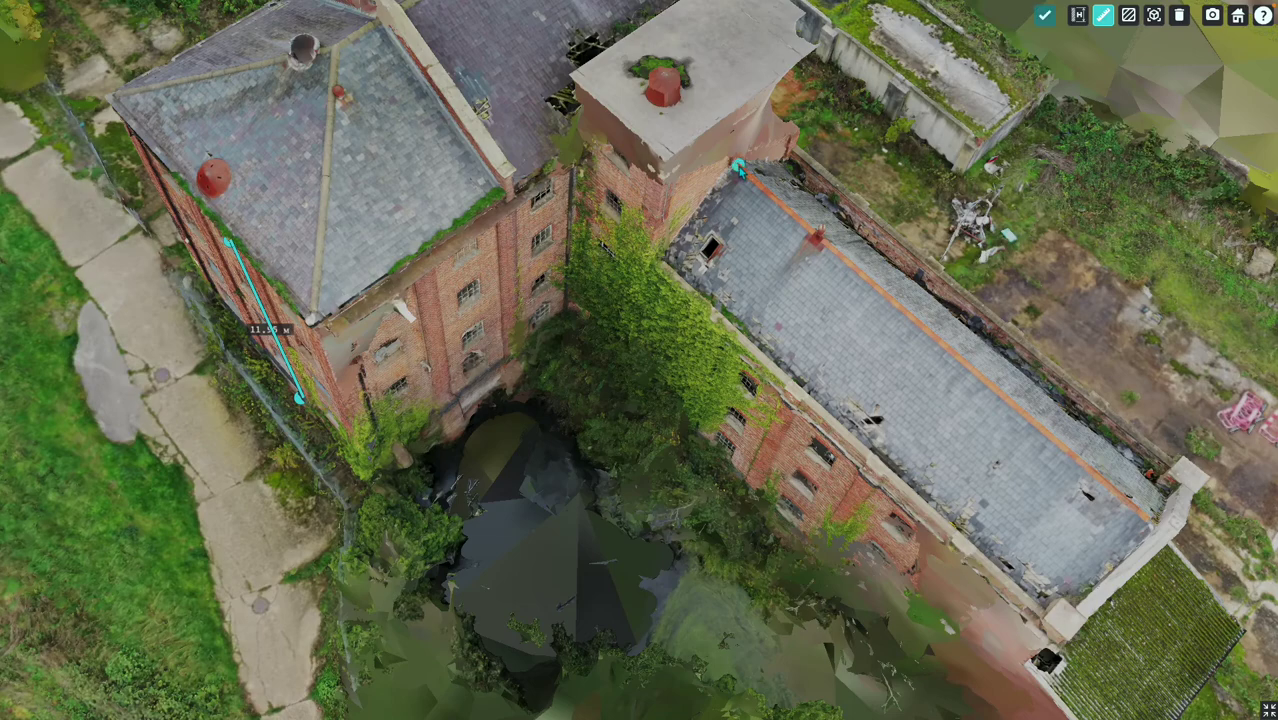
pyautogui.click(1148, 518)
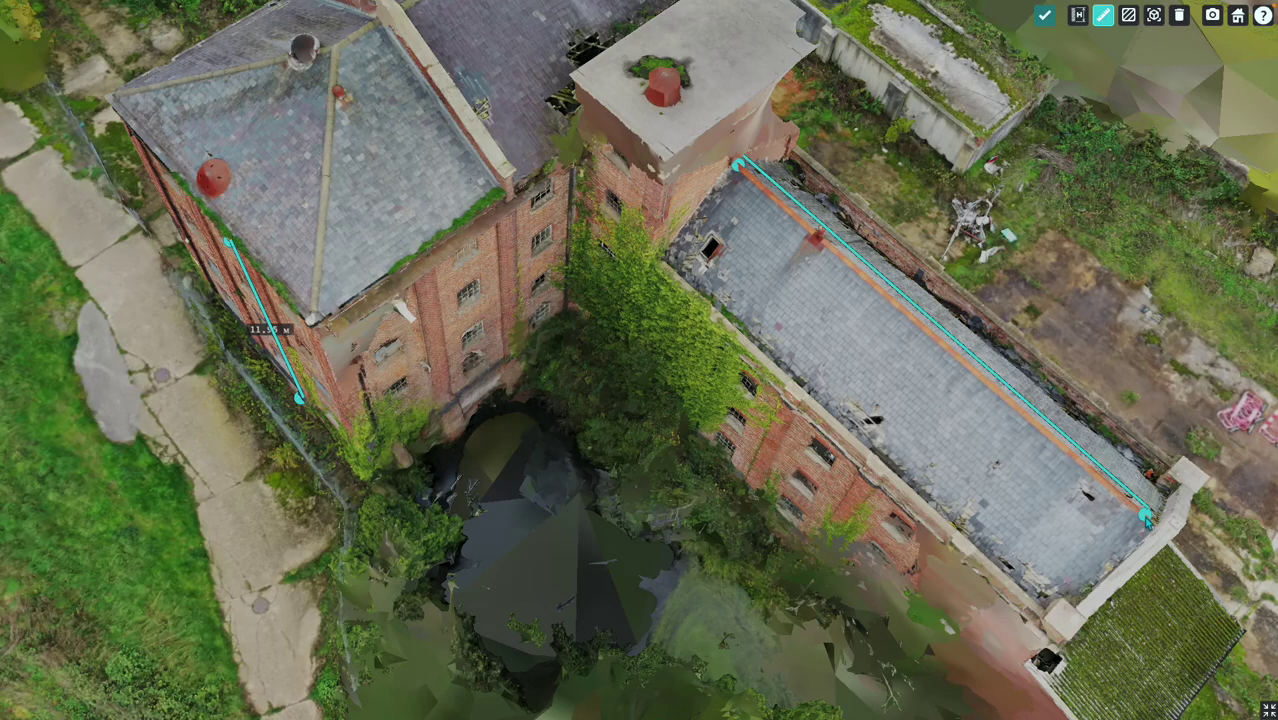
pyautogui.click(1045, 16)
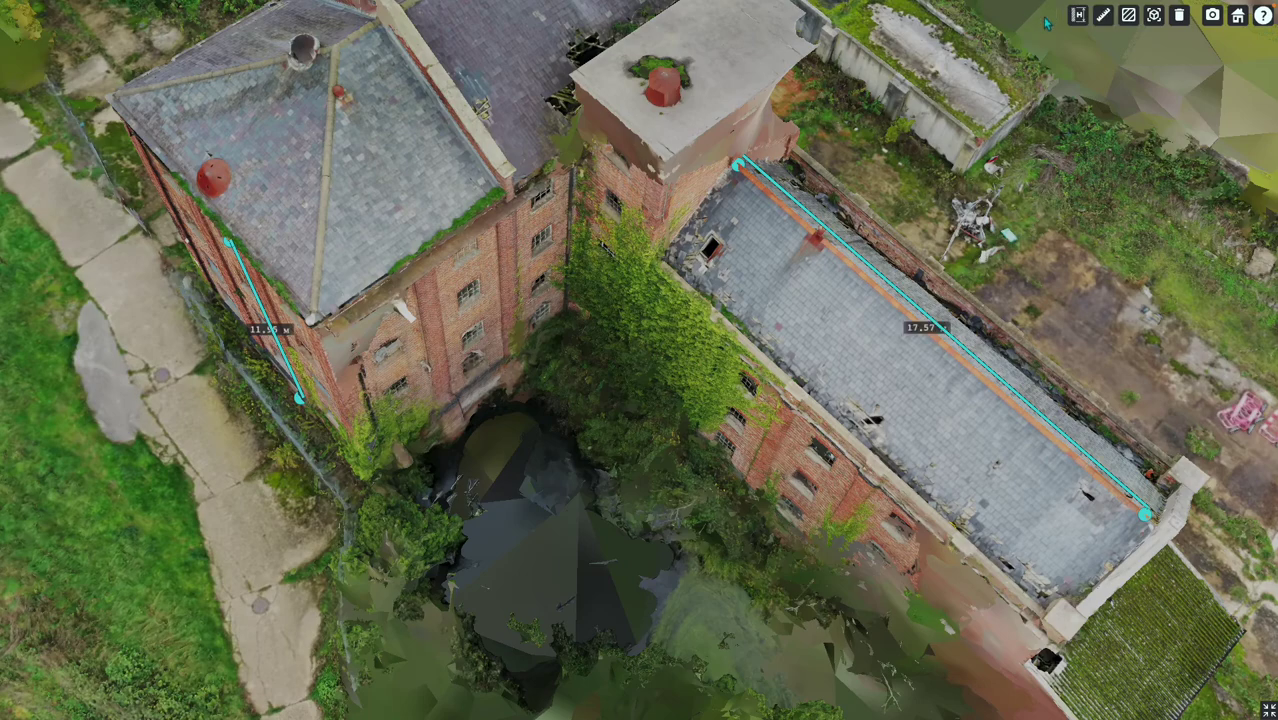
# Measure the area of the tall building's four-sided slate roof slope facing the pond, between the hip line and the parapet.
pyautogui.moveTo(994, 325); pyautogui.dragTo(1008, 313, button='right')
pyautogui.moveTo(657, 414); pyautogui.dragTo(613, 368)
pyautogui.moveTo(516, 197); pyautogui.dragTo(525, 211, button='right')
pyautogui.moveTo(528, 211); pyautogui.dragTo(611, 397)
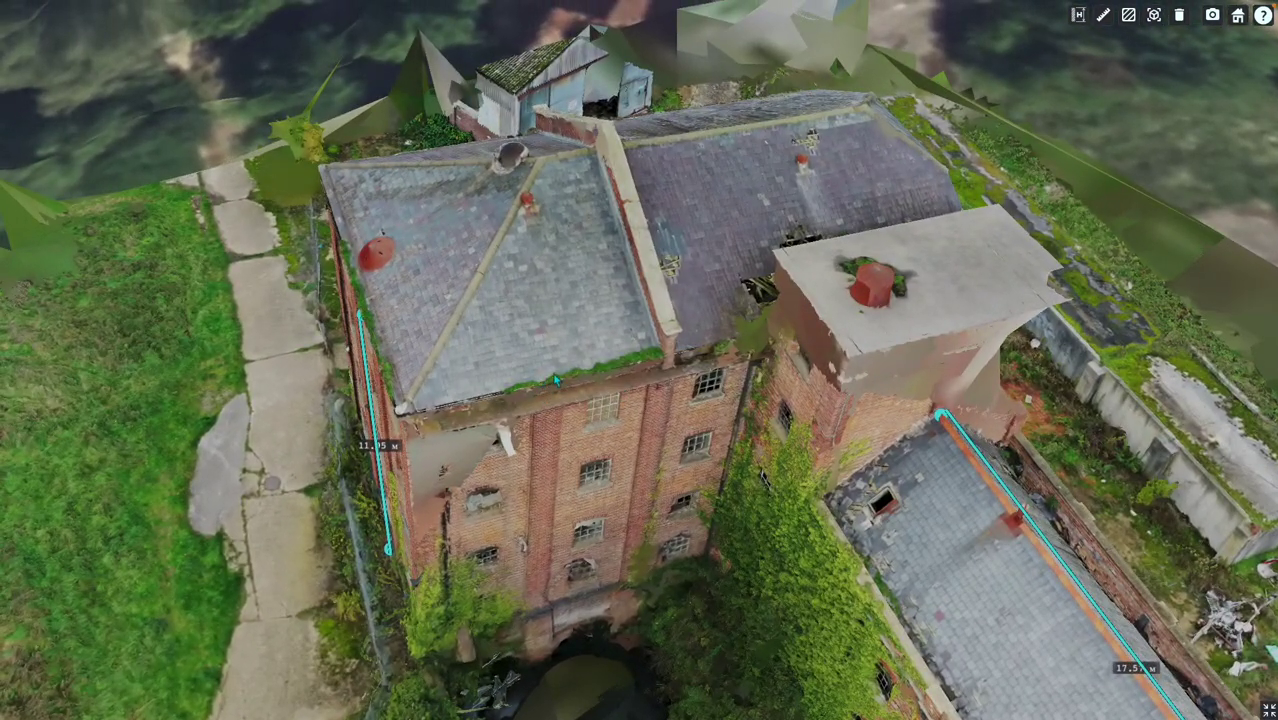
pyautogui.scroll(3, 560, 376)
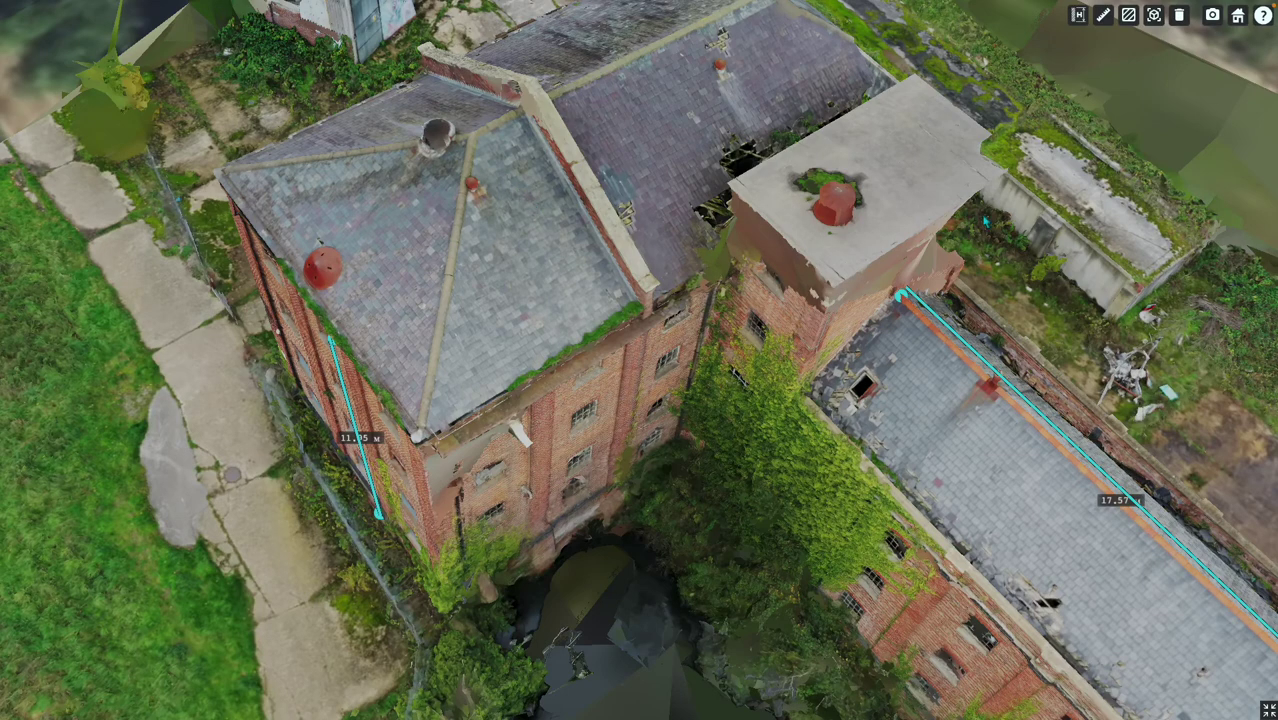
pyautogui.click(1128, 15)
pyautogui.click(473, 139)
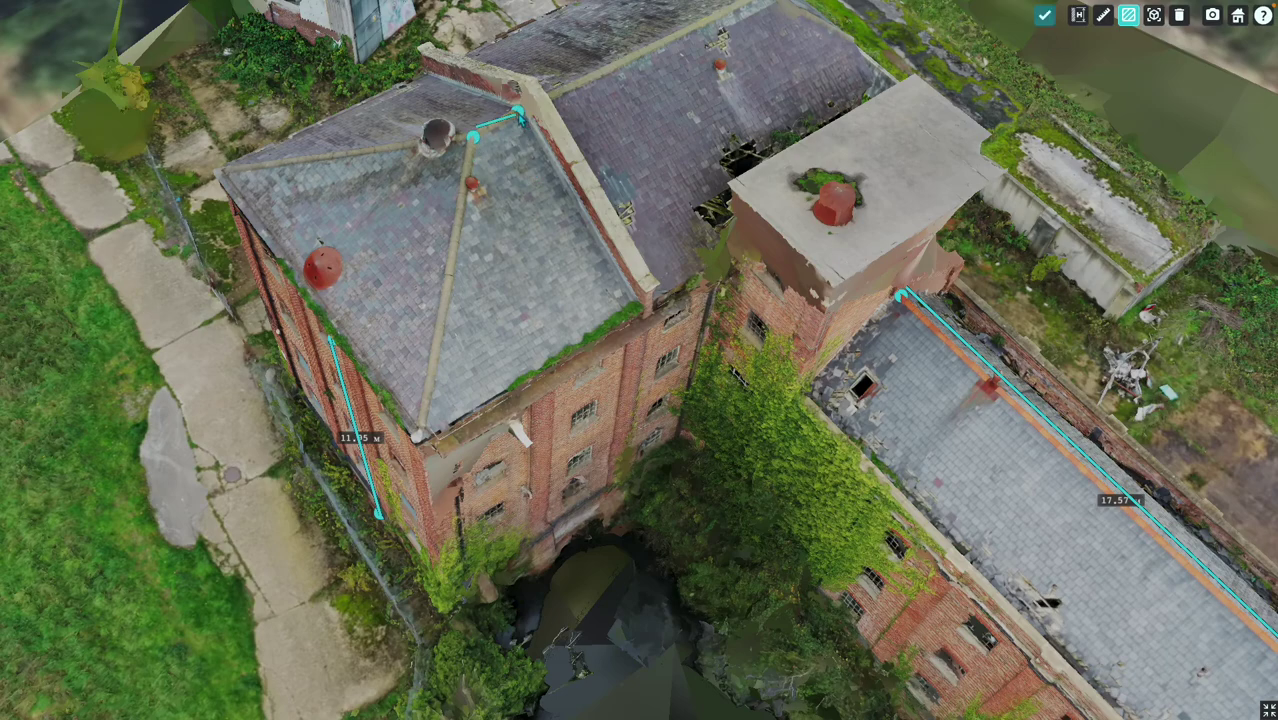
pyautogui.click(637, 302)
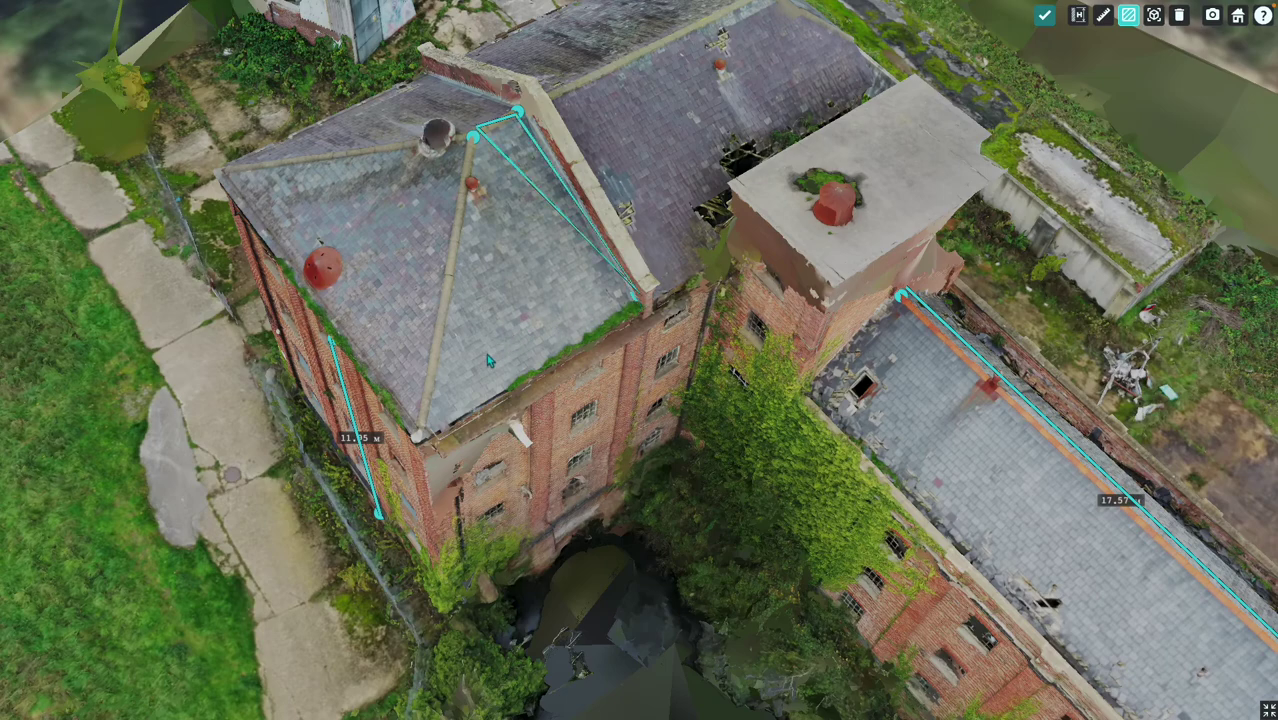
pyautogui.click(429, 427)
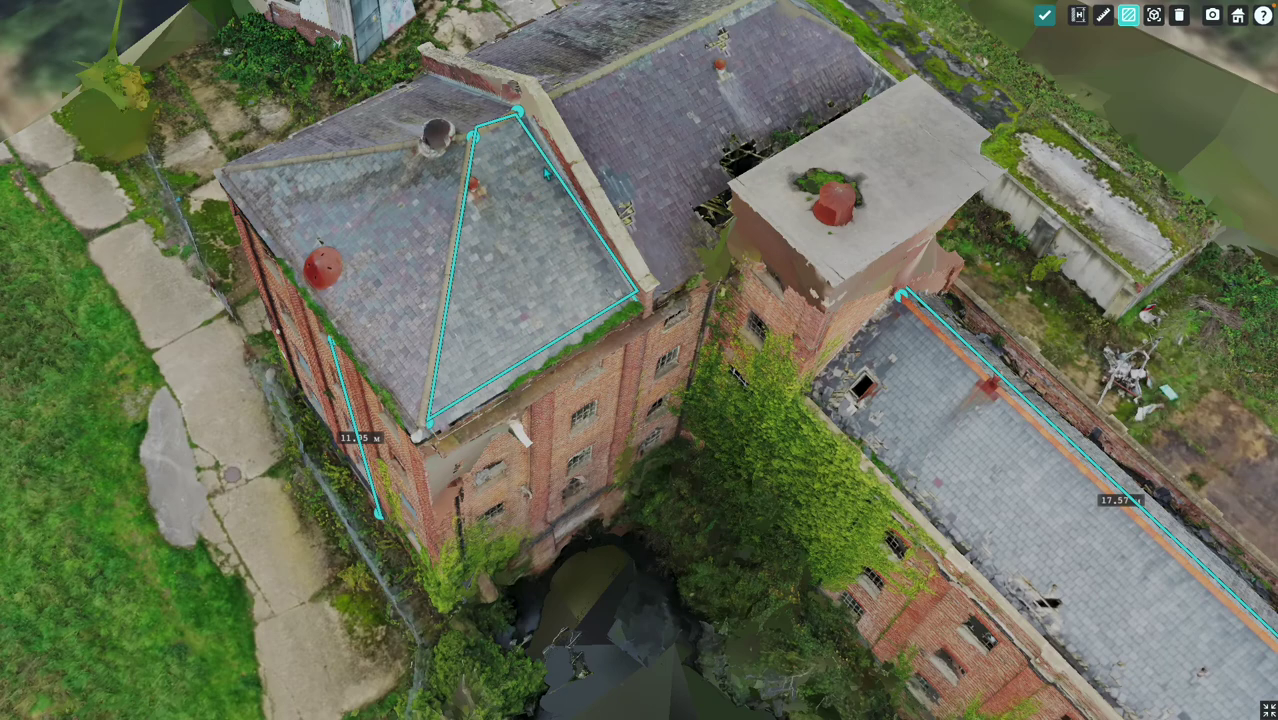
pyautogui.click(1045, 18)
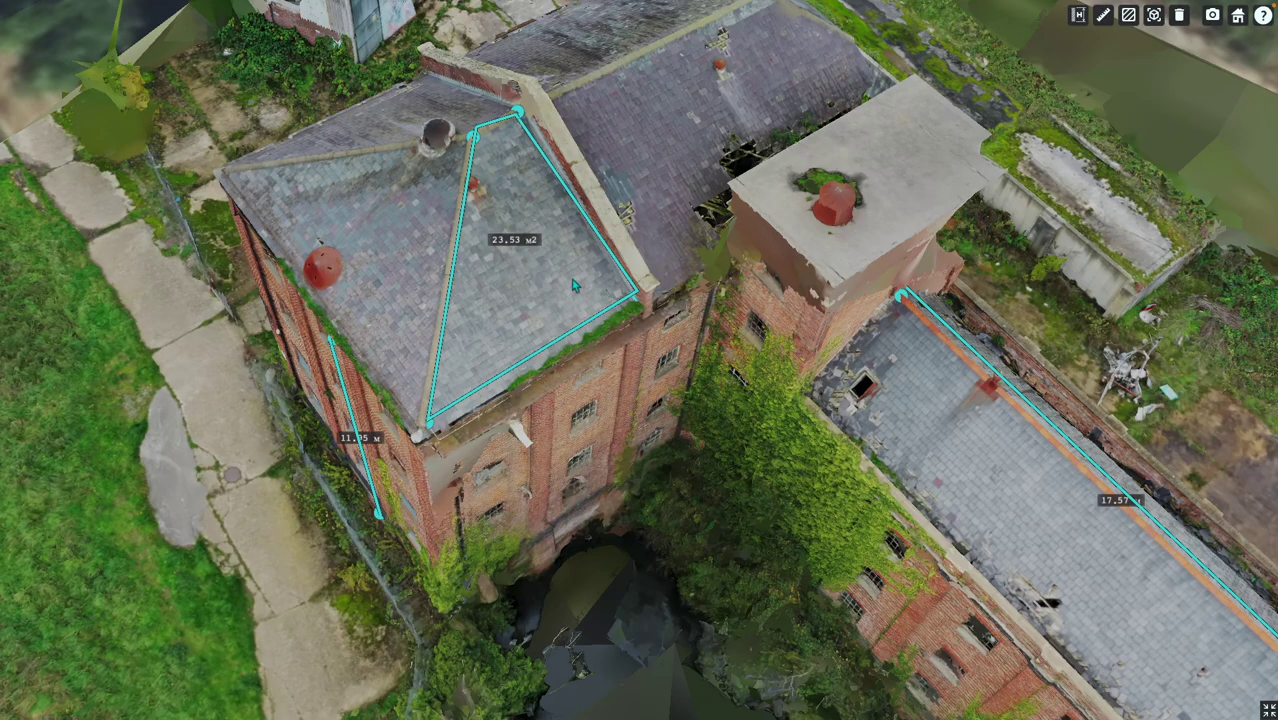
# Measure the area of the moss-covered lean-to roof at the gable end of the long wing by outlining its four corners.
pyautogui.moveTo(735, 419); pyautogui.dragTo(683, 398)
pyautogui.moveTo(802, 514); pyautogui.dragTo(692, 243, button='right')
pyautogui.moveTo(828, 492); pyautogui.dragTo(630, 242, button='right')
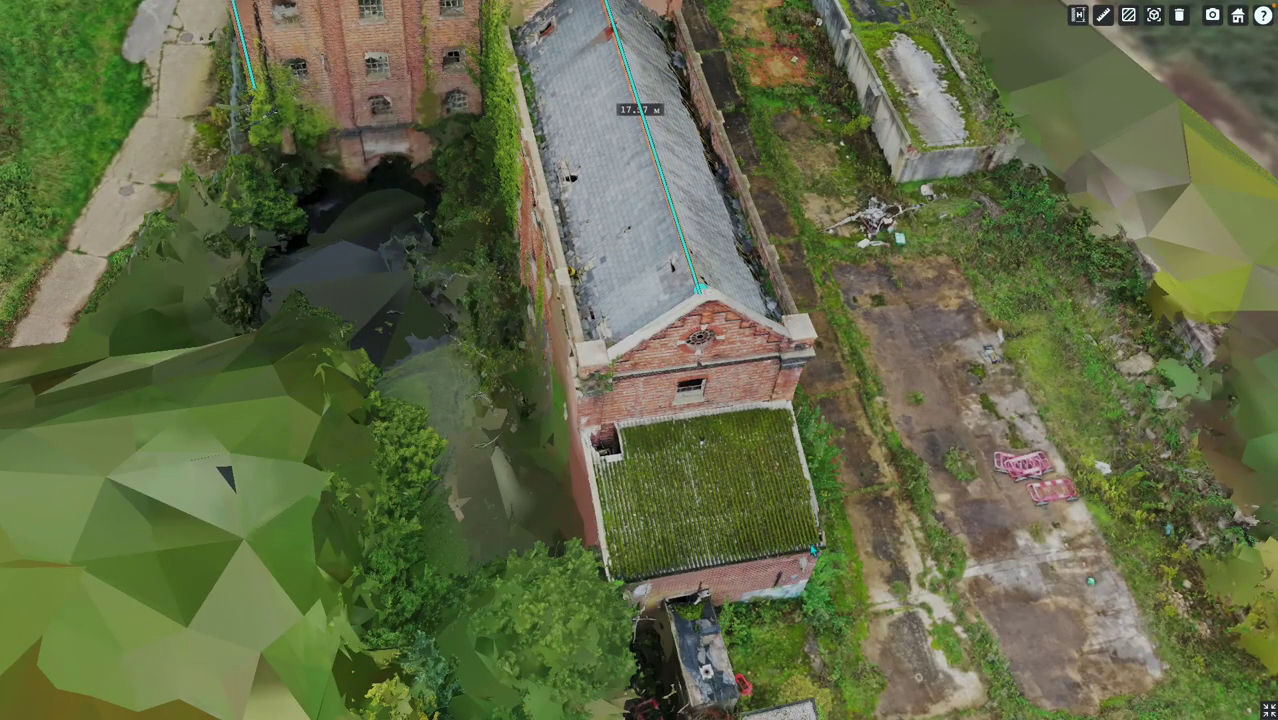
pyautogui.click(1128, 15)
pyautogui.click(597, 440)
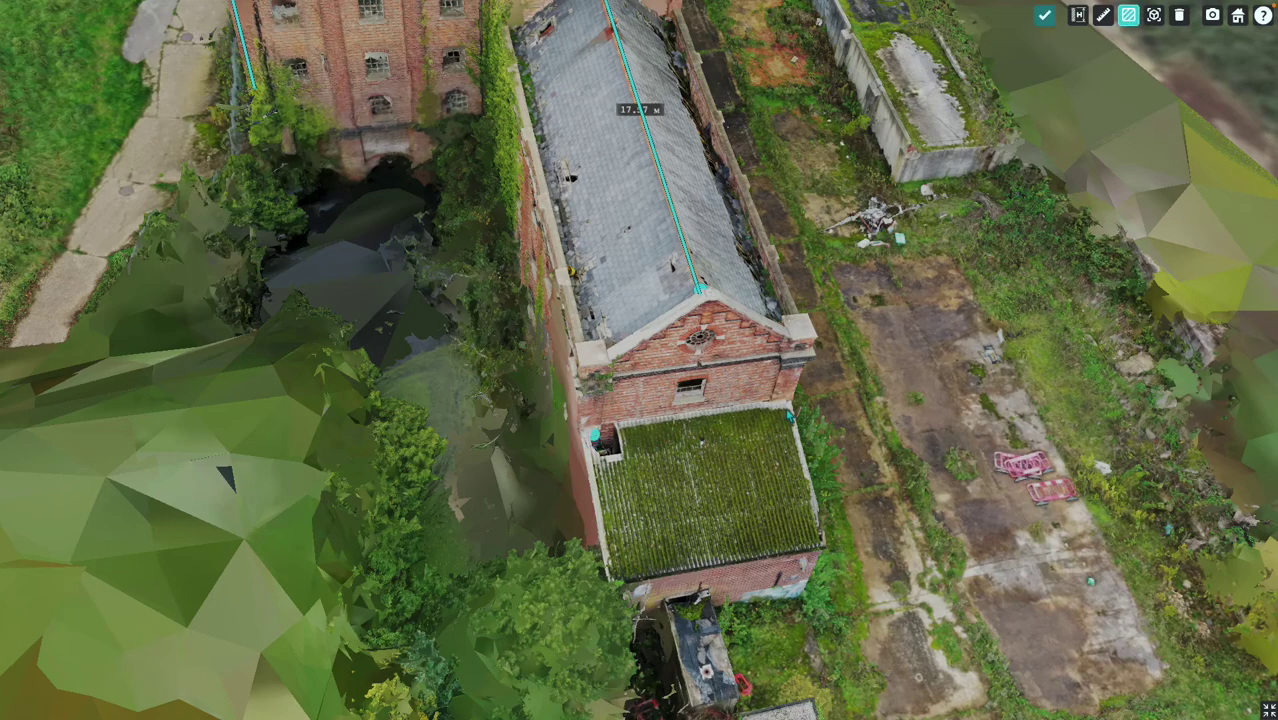
pyautogui.click(788, 412)
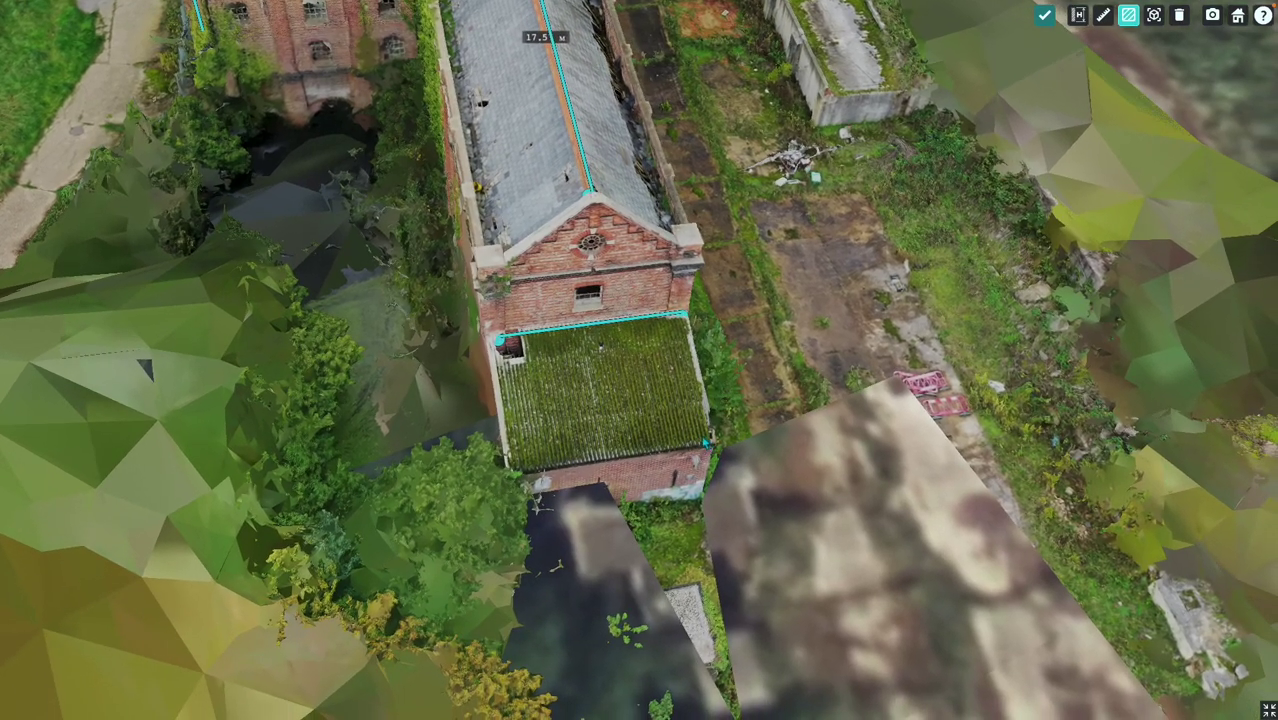
pyautogui.click(706, 440)
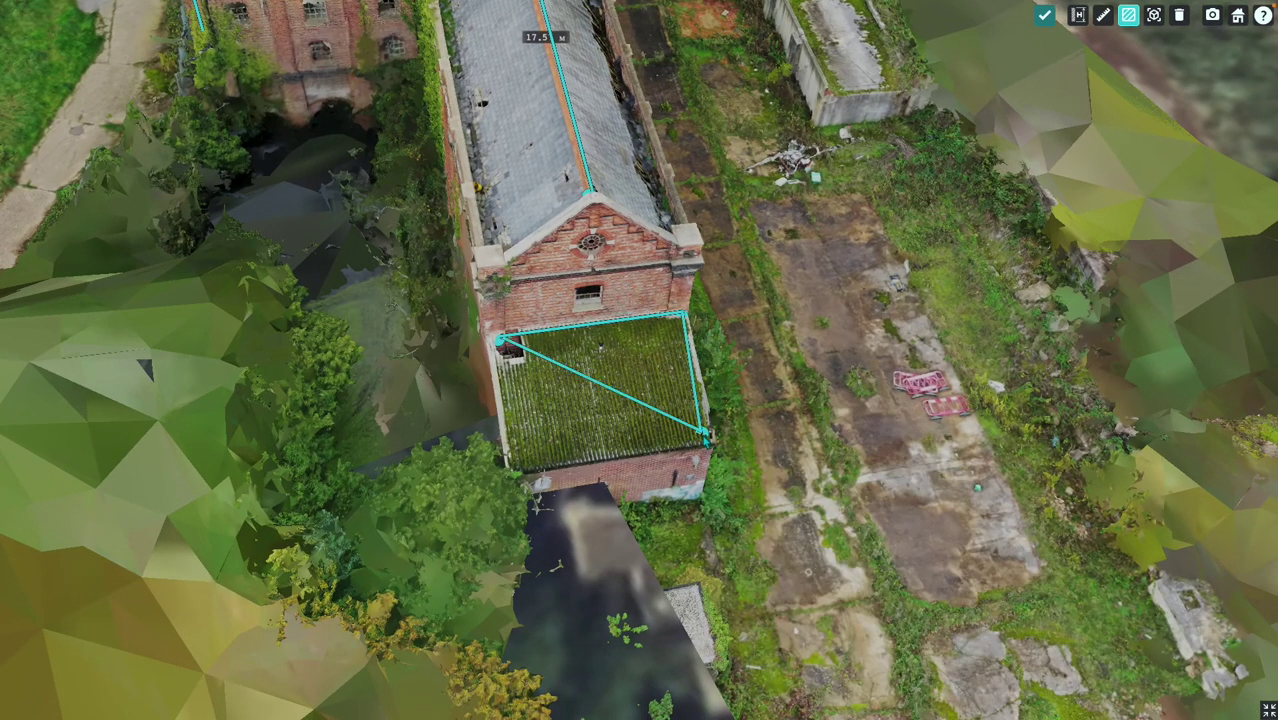
pyautogui.click(518, 465)
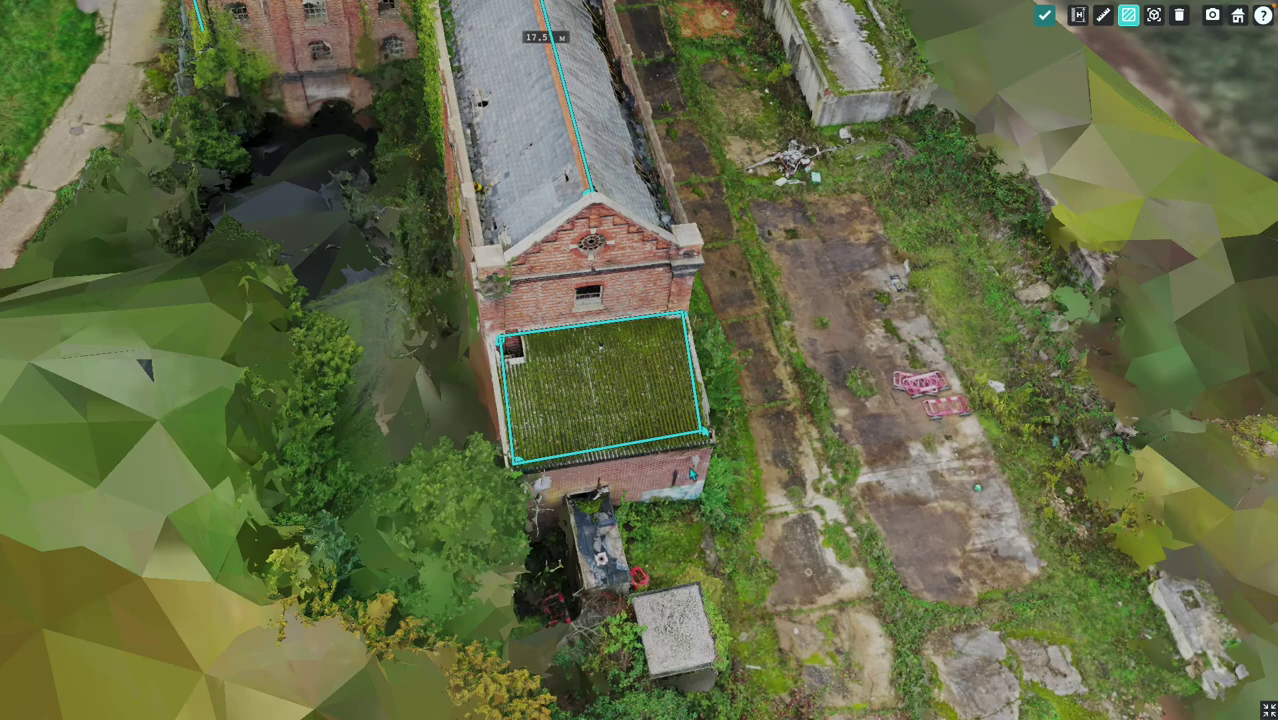
pyautogui.click(1046, 16)
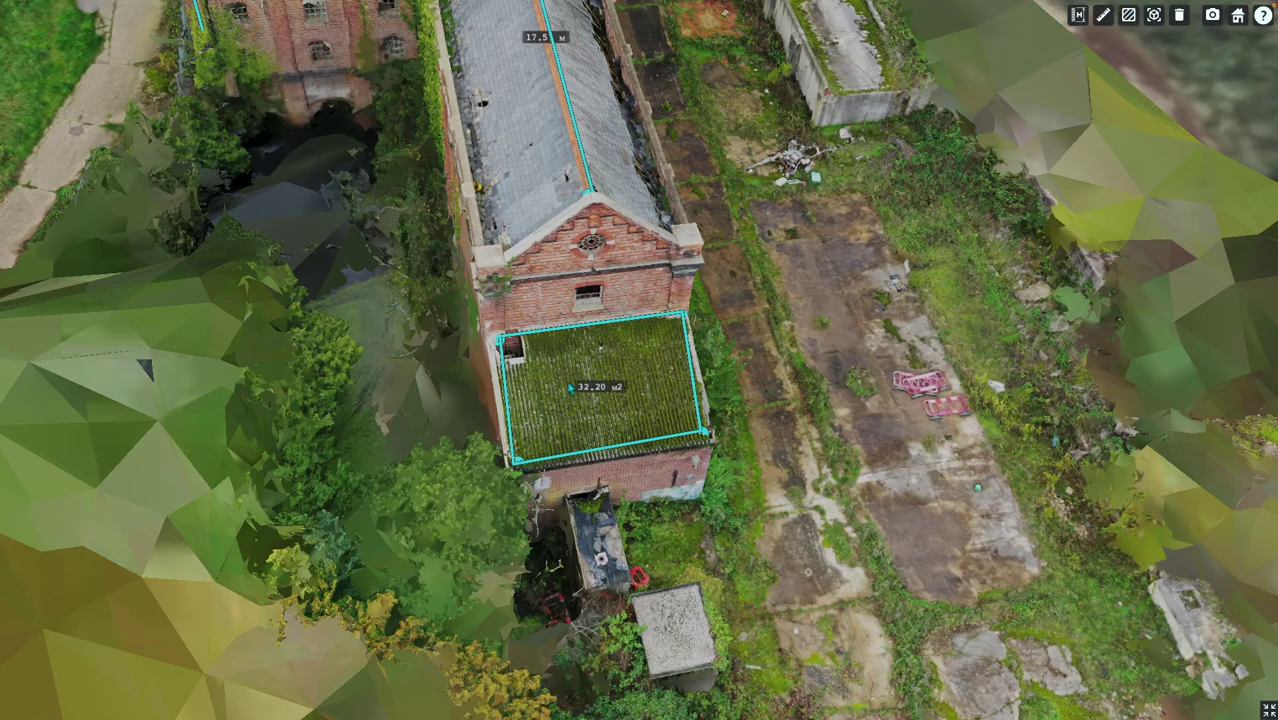
# Examine the height, length and area measurements across the whole site from above.
pyautogui.moveTo(563, 382)
pyautogui.mouseDown(button='middle')
pyautogui.moveTo(590, 399)
pyautogui.moveTo(574, 369)
pyautogui.mouseUp(button='middle')
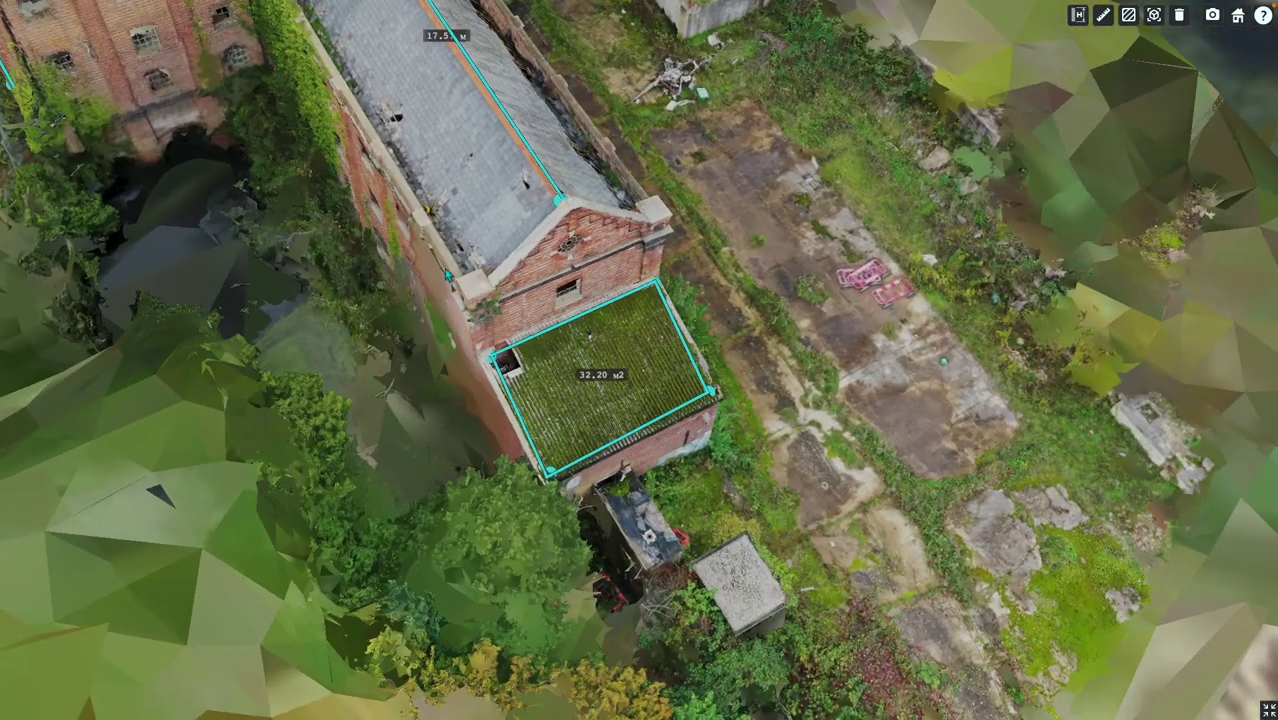
pyautogui.scroll(-4, 444, 269)
pyautogui.moveTo(334, 284); pyautogui.dragTo(570, 405)
pyautogui.moveTo(415, 331); pyautogui.dragTo(485, 330, button='middle')
pyautogui.moveTo(487, 335); pyautogui.dragTo(446, 487)
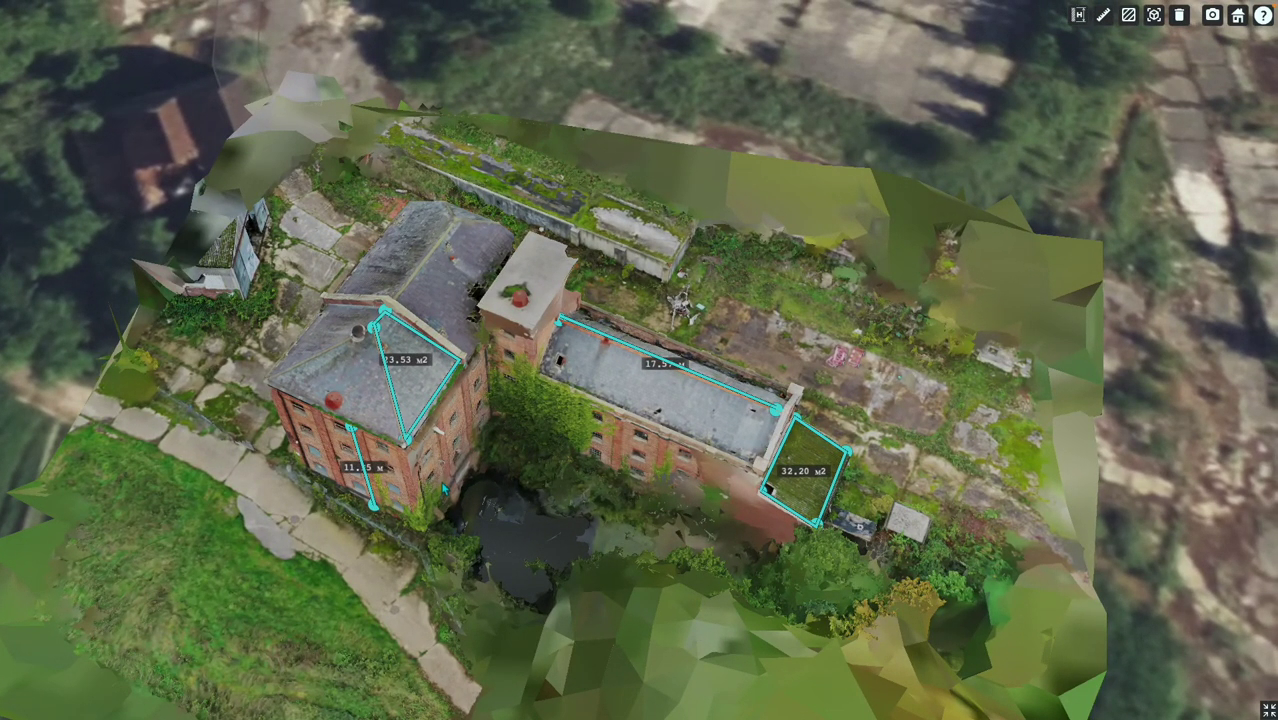
pyautogui.moveTo(580, 445); pyautogui.dragTo(554, 495)
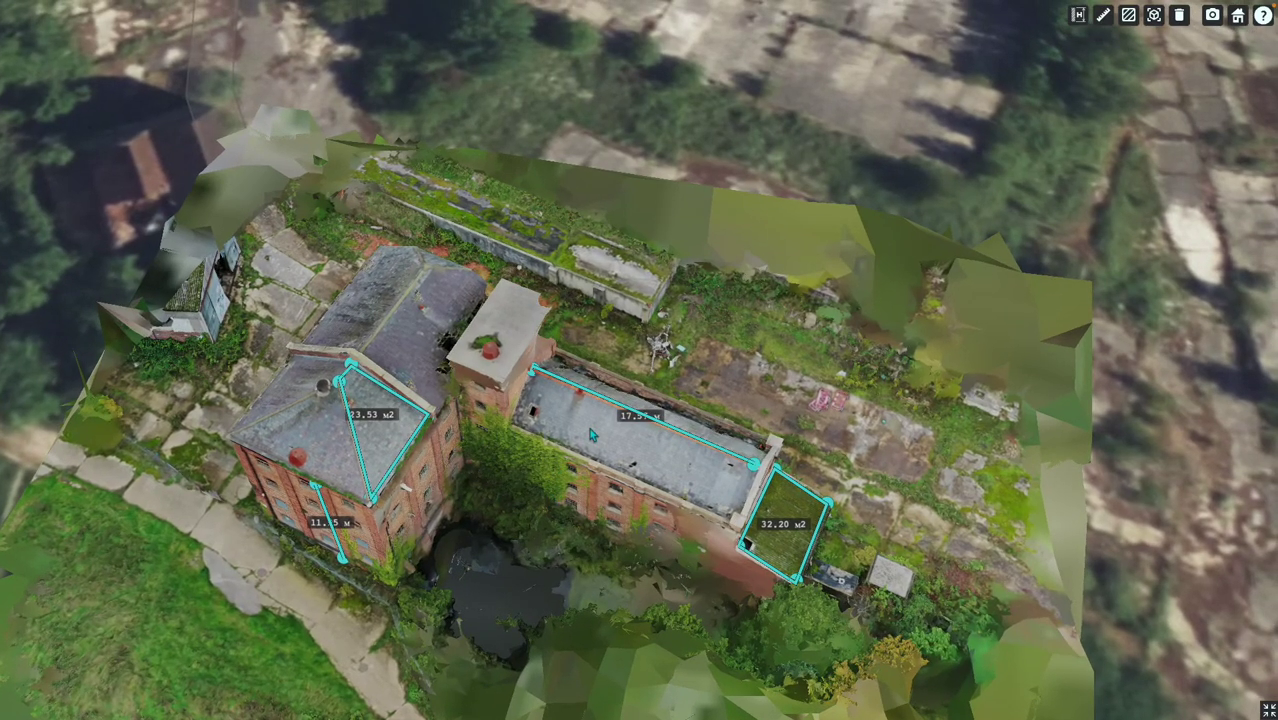
pyautogui.moveTo(589, 428); pyautogui.dragTo(622, 325)
pyautogui.scroll(3, 622, 325)
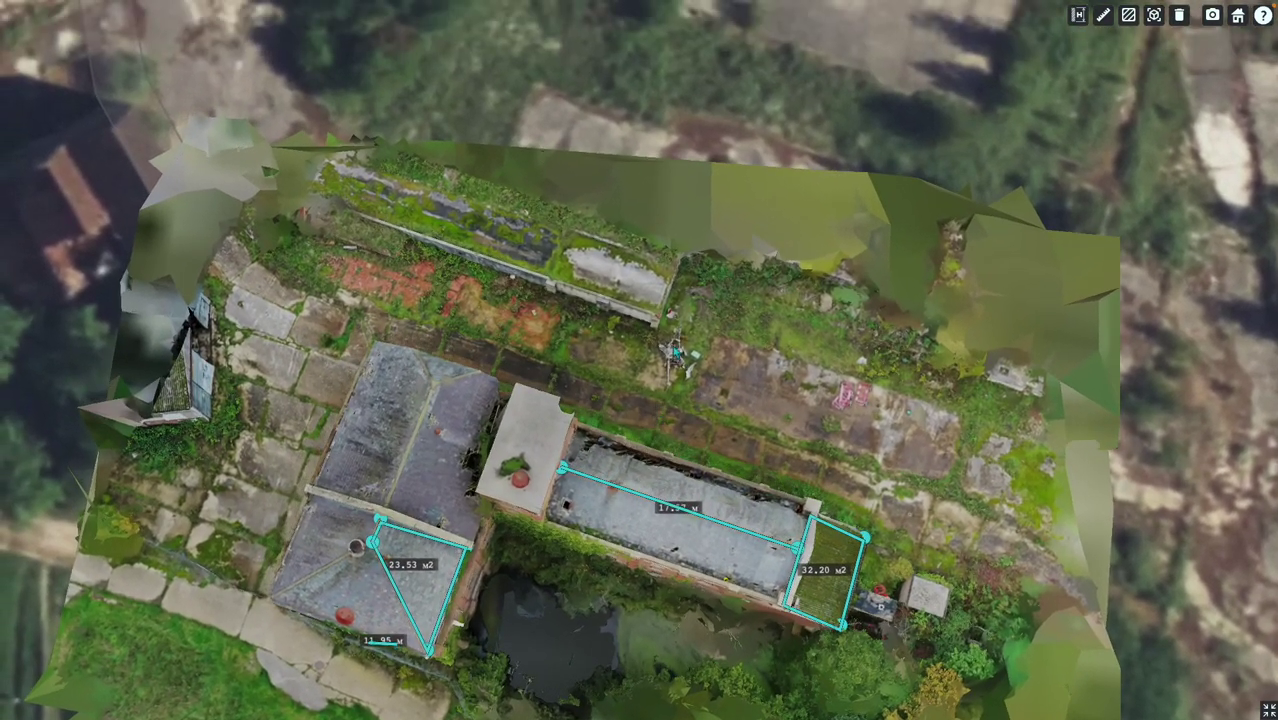
# Measure the volume of the debris pile on the ground near the concrete wall's corner by outlining it with three points.
pyautogui.scroll(5, 675, 358)
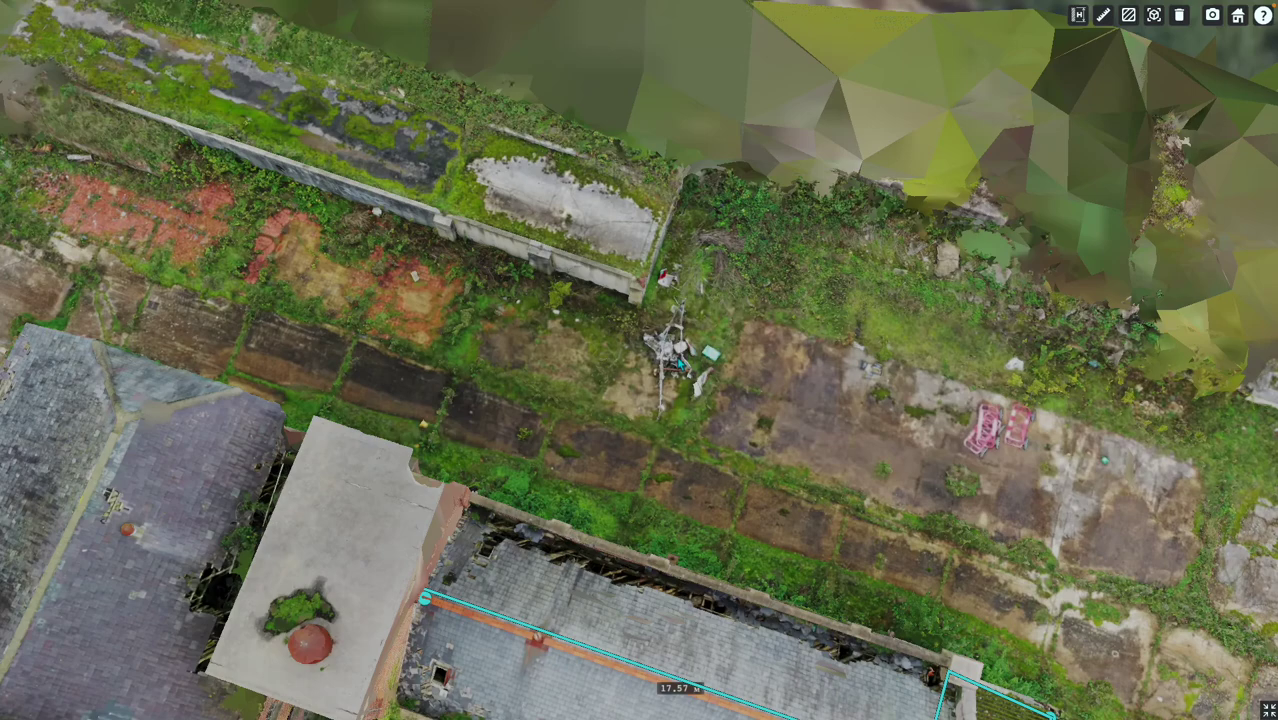
pyautogui.scroll(2, 670, 350)
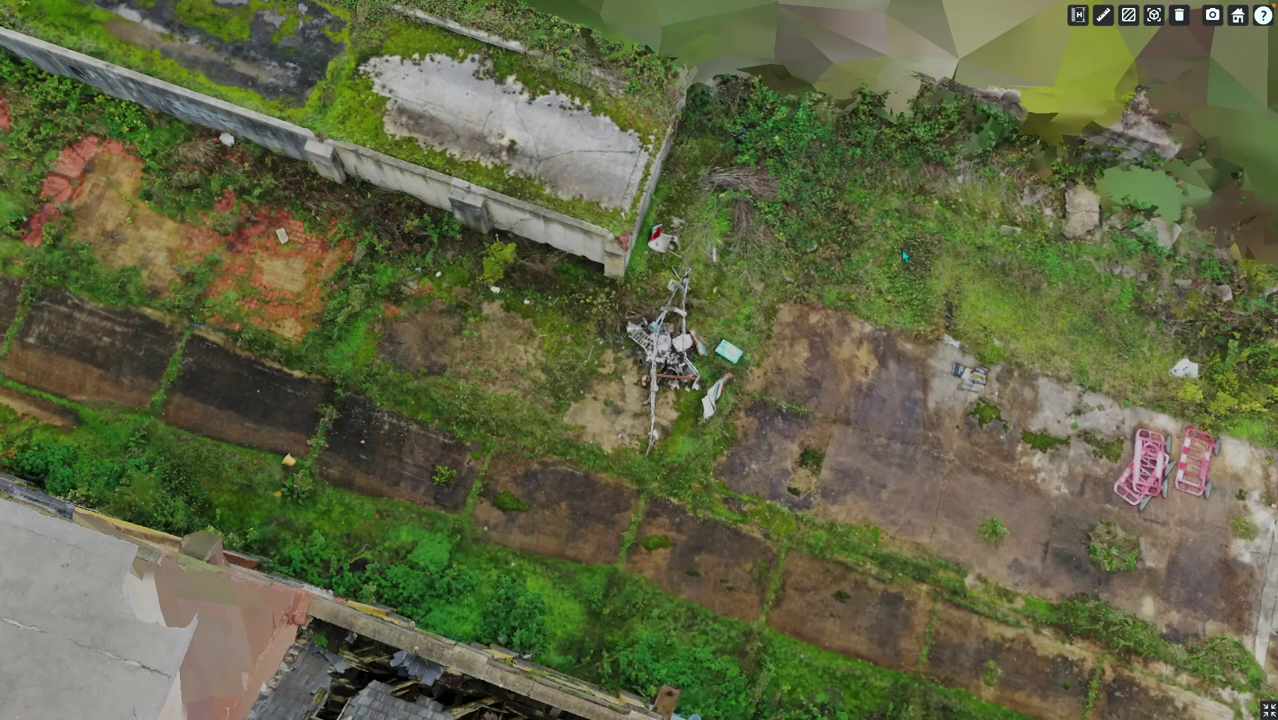
pyautogui.click(1156, 20)
pyautogui.click(646, 305)
pyautogui.click(708, 317)
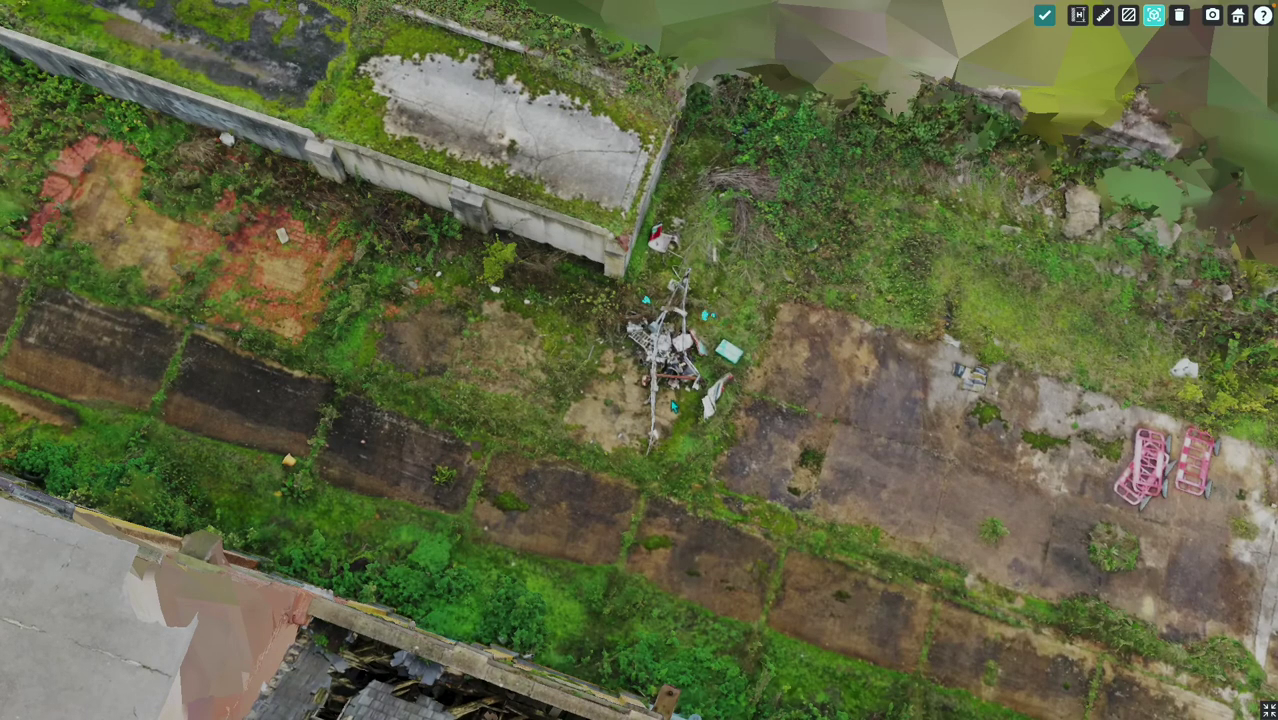
pyautogui.click(665, 400)
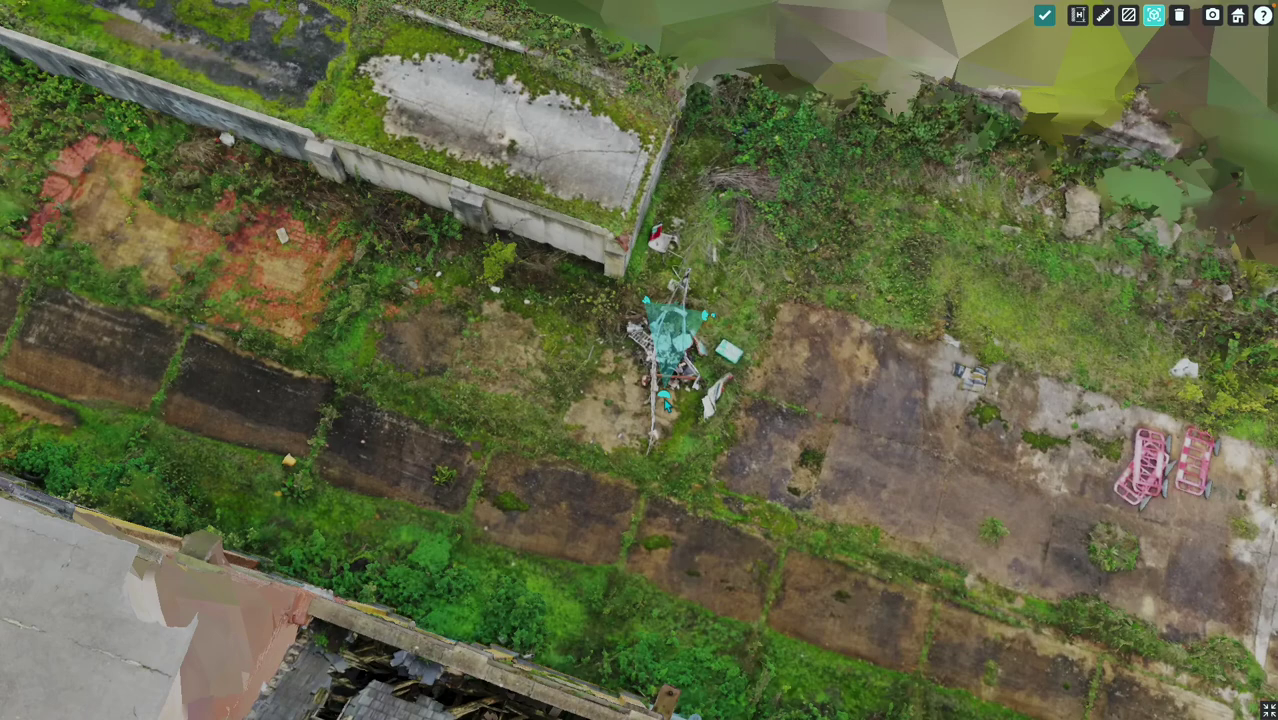
pyautogui.click(1045, 22)
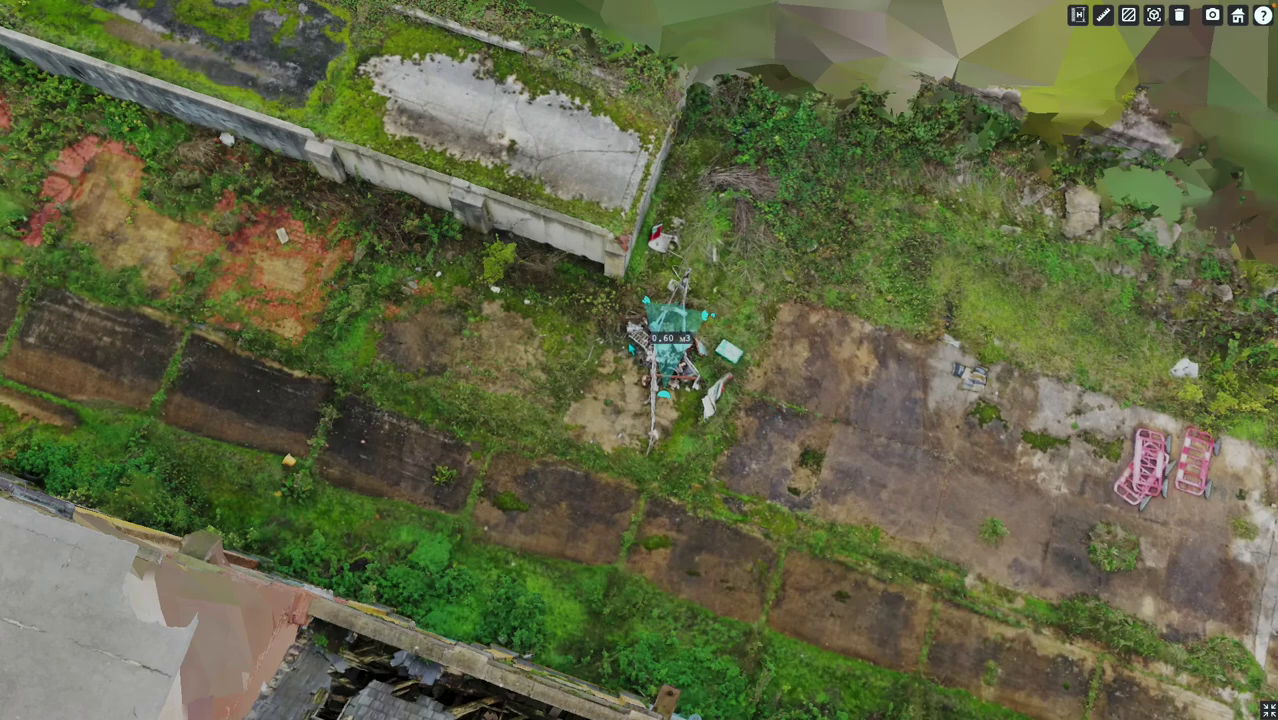
# Delete all measurements from the model: the roof slope area, ridge length, lean-to roof area, wall height and debris pile volume.
pyautogui.moveTo(757, 420); pyautogui.dragTo(699, 400)
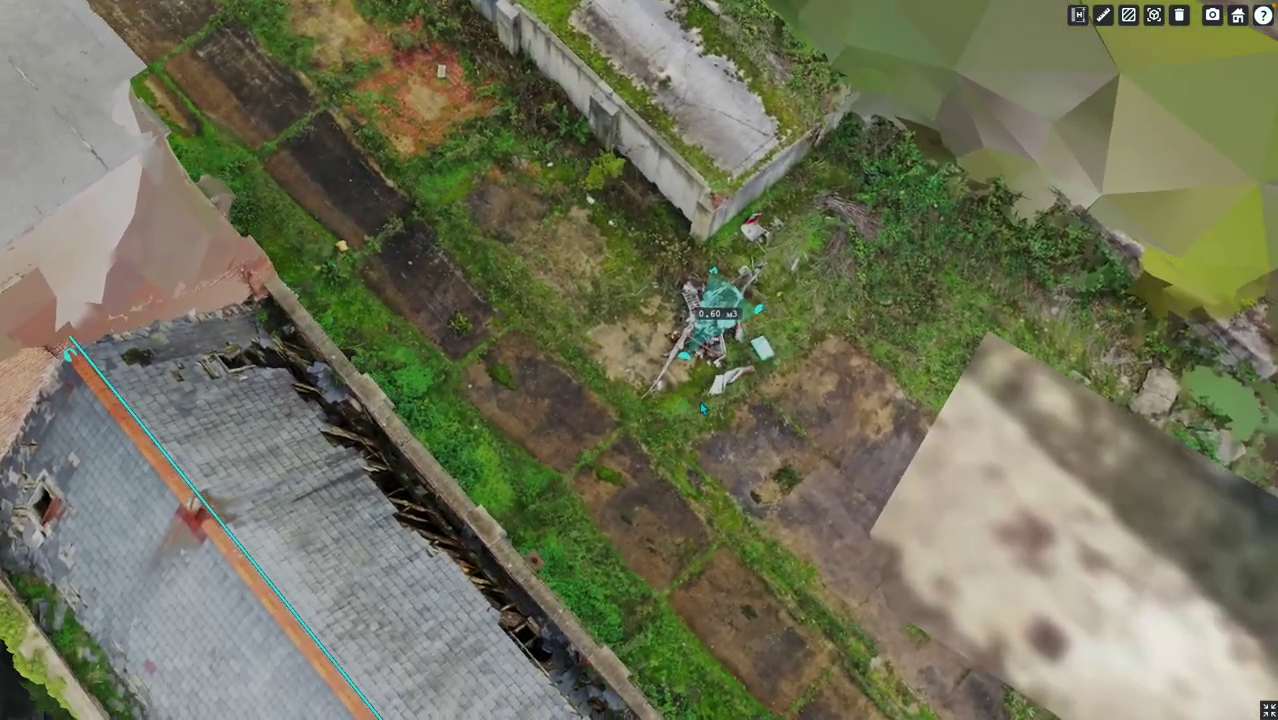
pyautogui.scroll(-5, 603, 394)
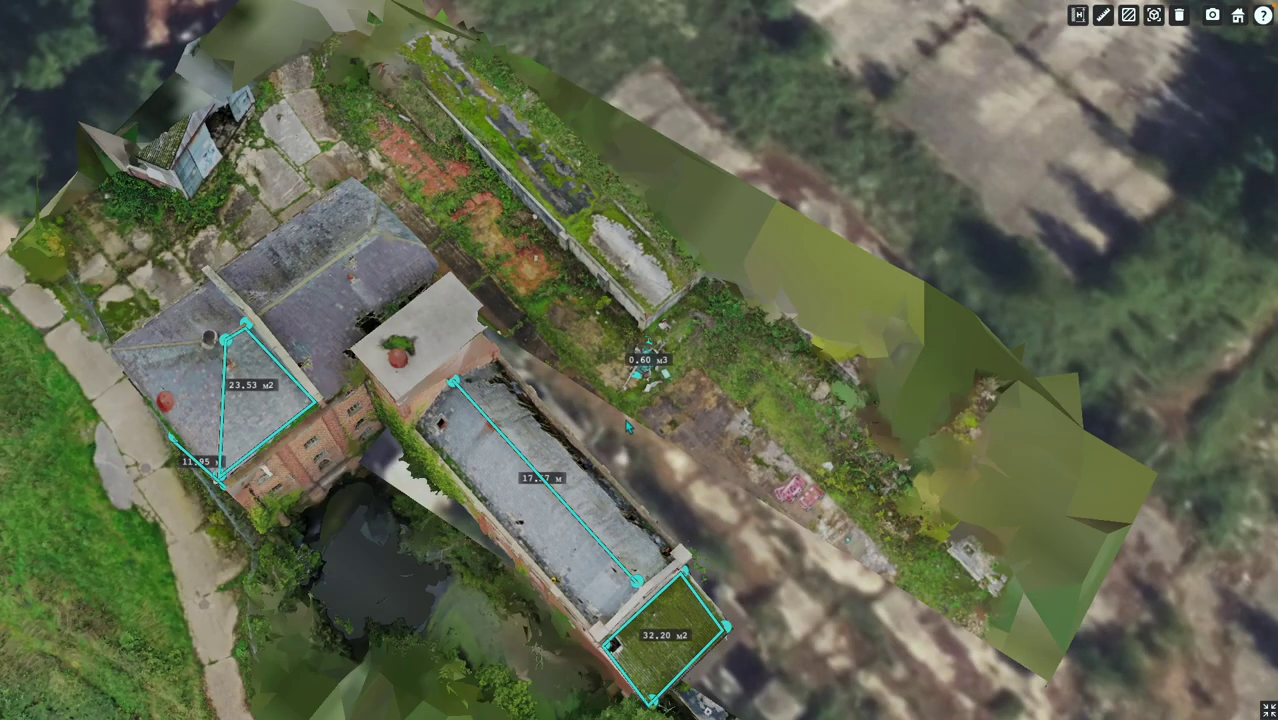
pyautogui.moveTo(625, 420); pyautogui.dragTo(567, 391)
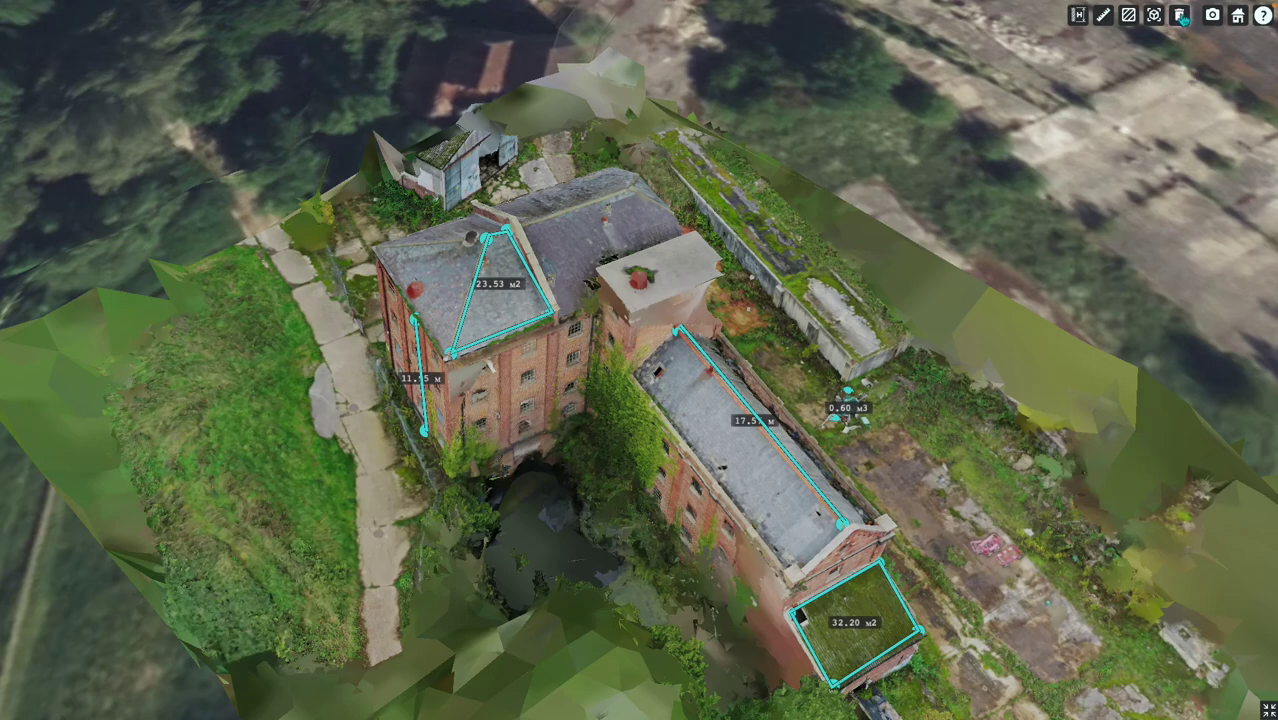
pyautogui.click(1180, 16)
pyautogui.click(489, 241)
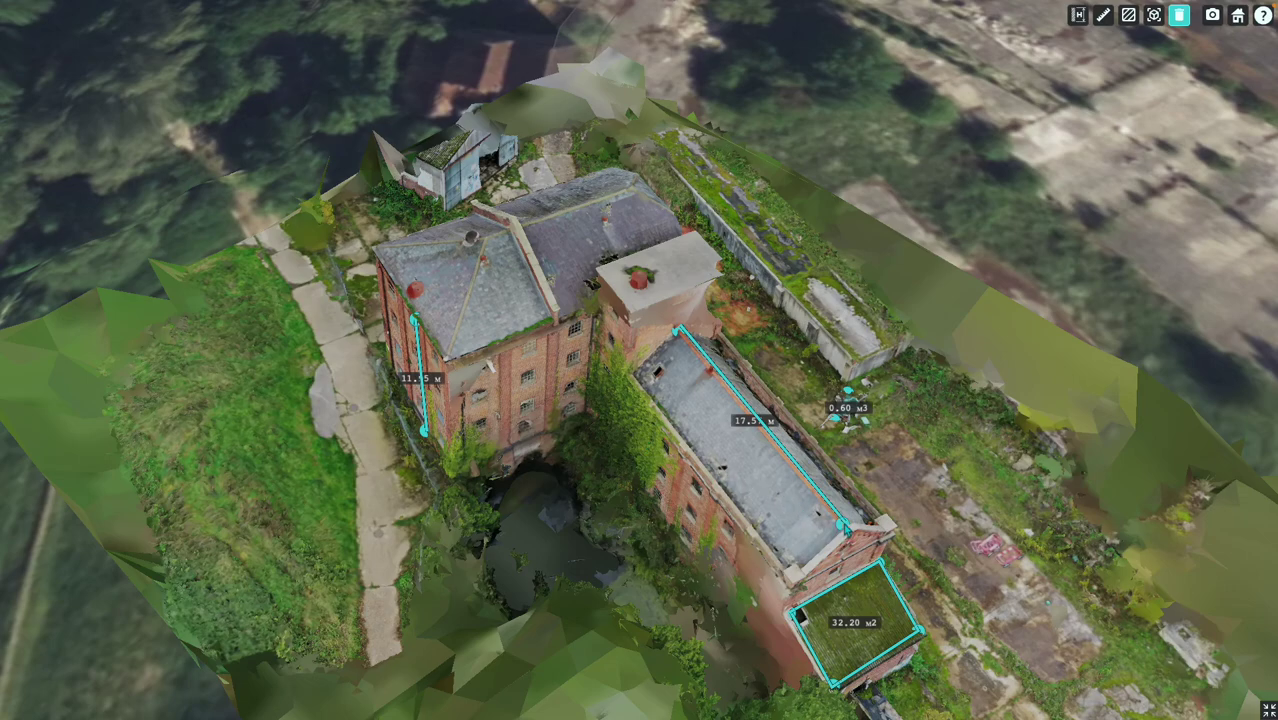
pyautogui.click(848, 525)
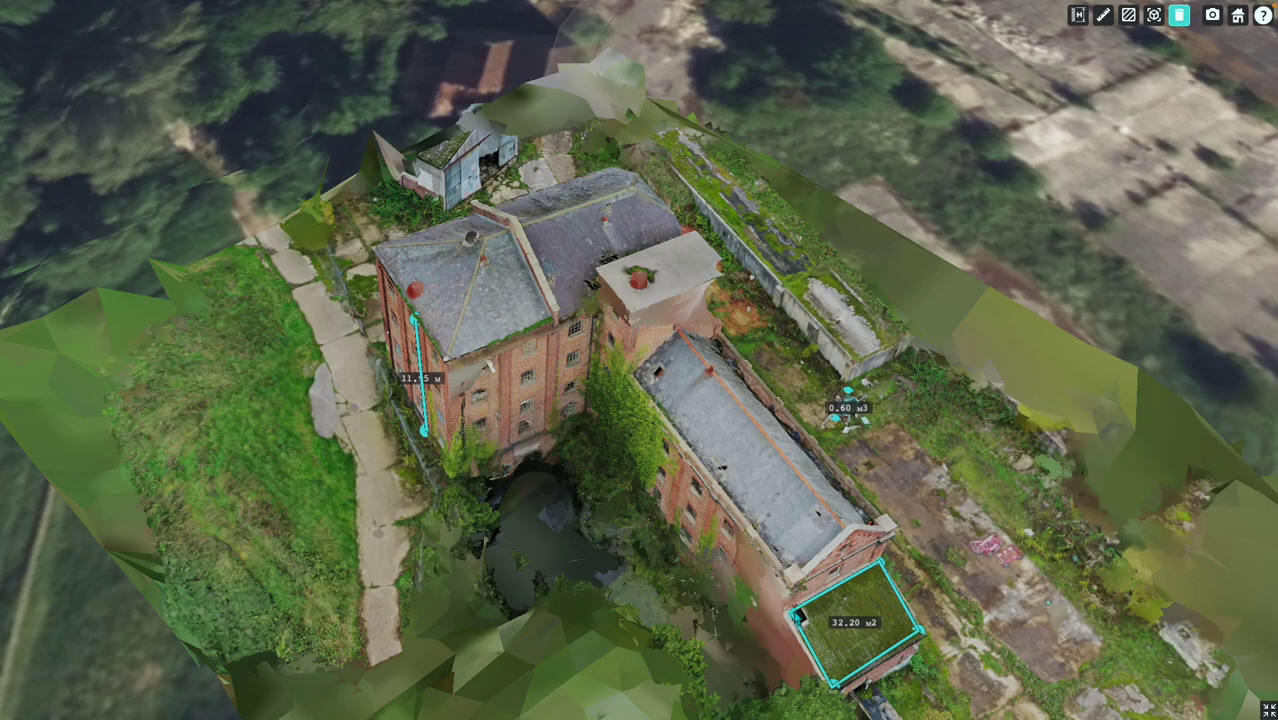
pyautogui.click(796, 612)
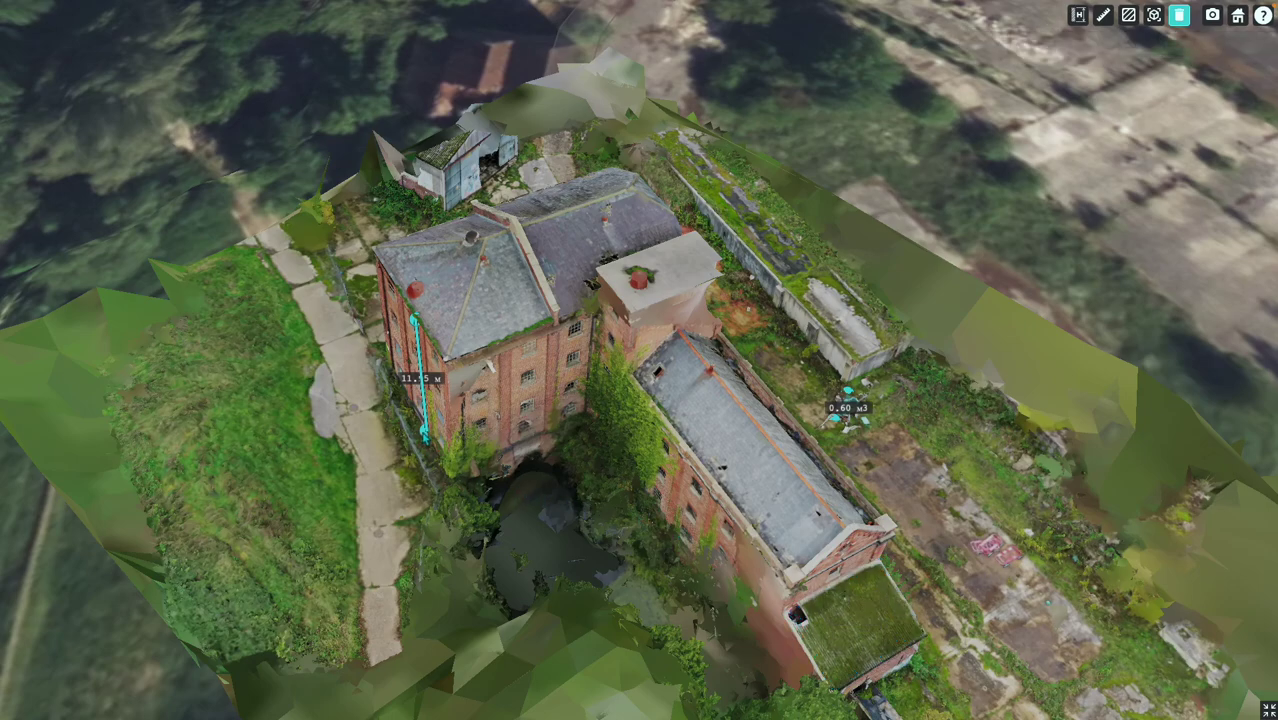
pyautogui.click(428, 400)
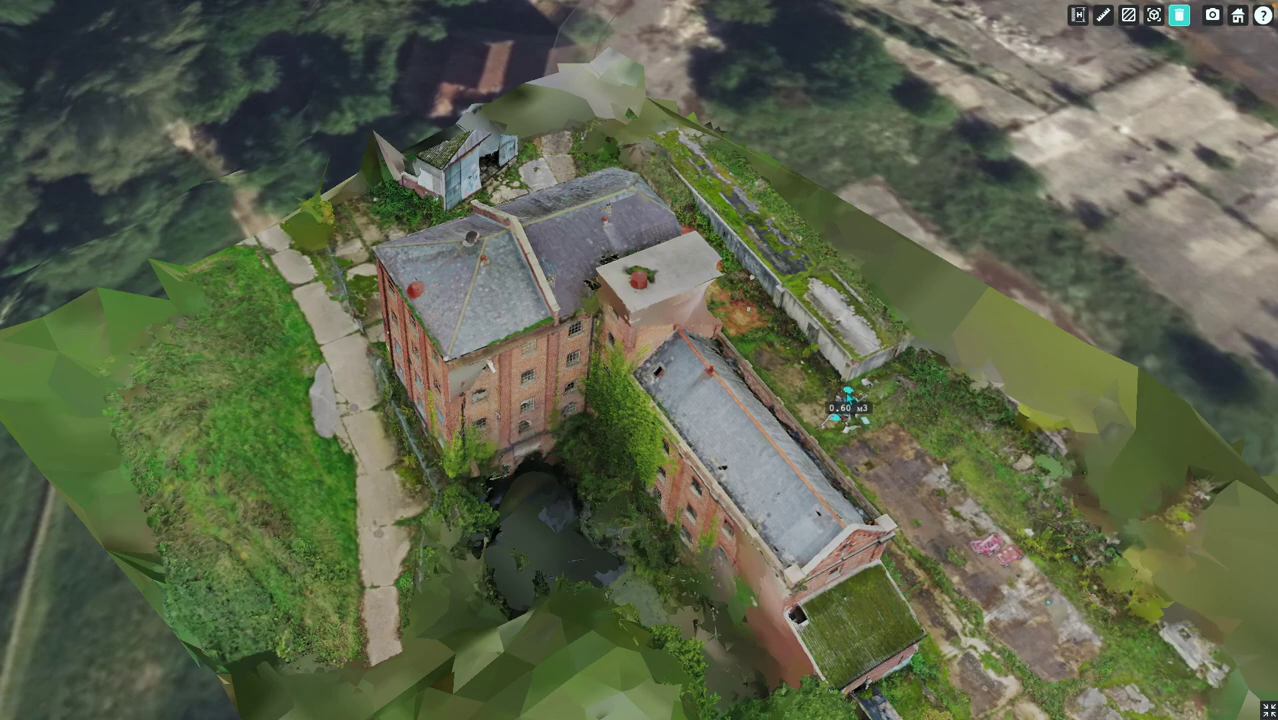
pyautogui.click(848, 396)
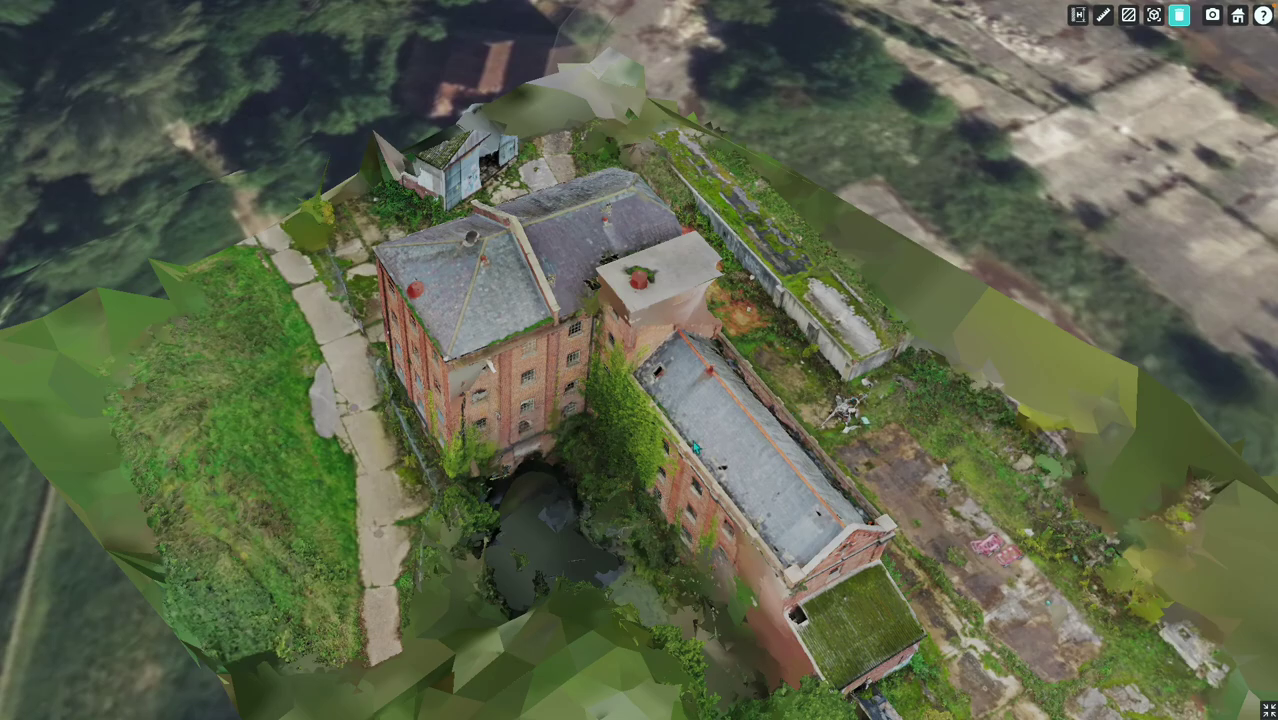